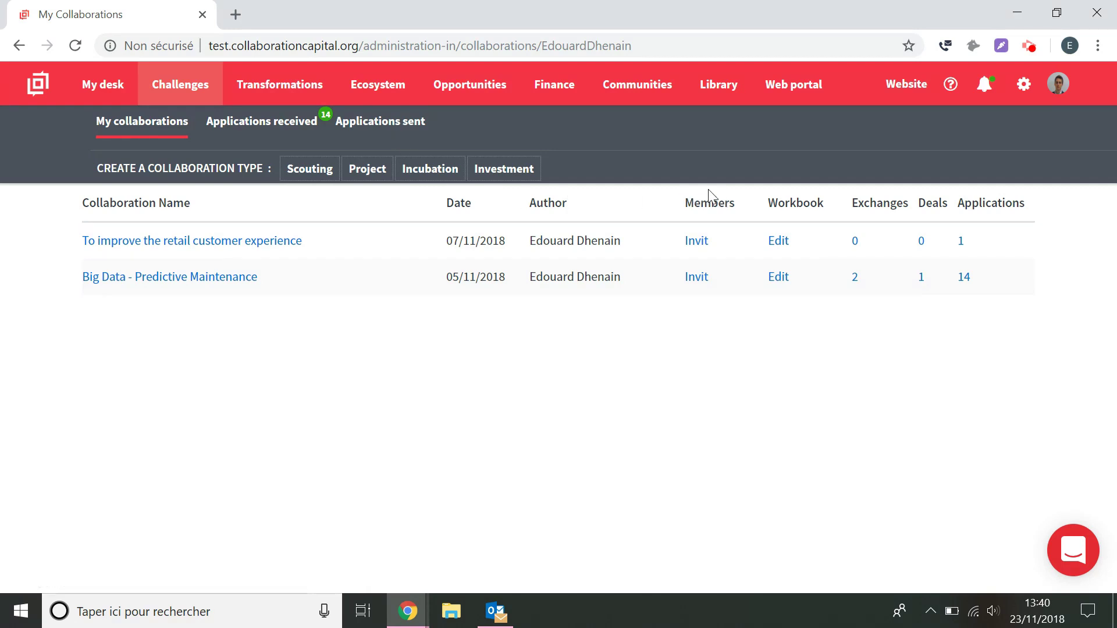
- Open the organization's web portal and review the Mindset page's company figures, presentation text and media gallery
left_click(809, 87)
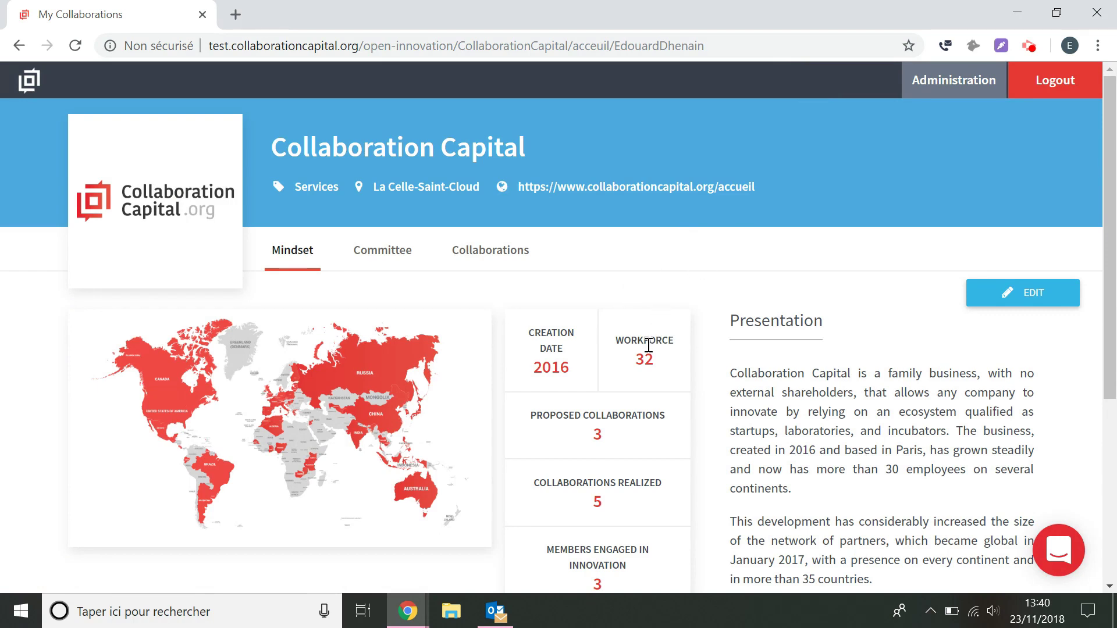
scroll(645, 343, "down", 1)
scroll(663, 333, "down", 1)
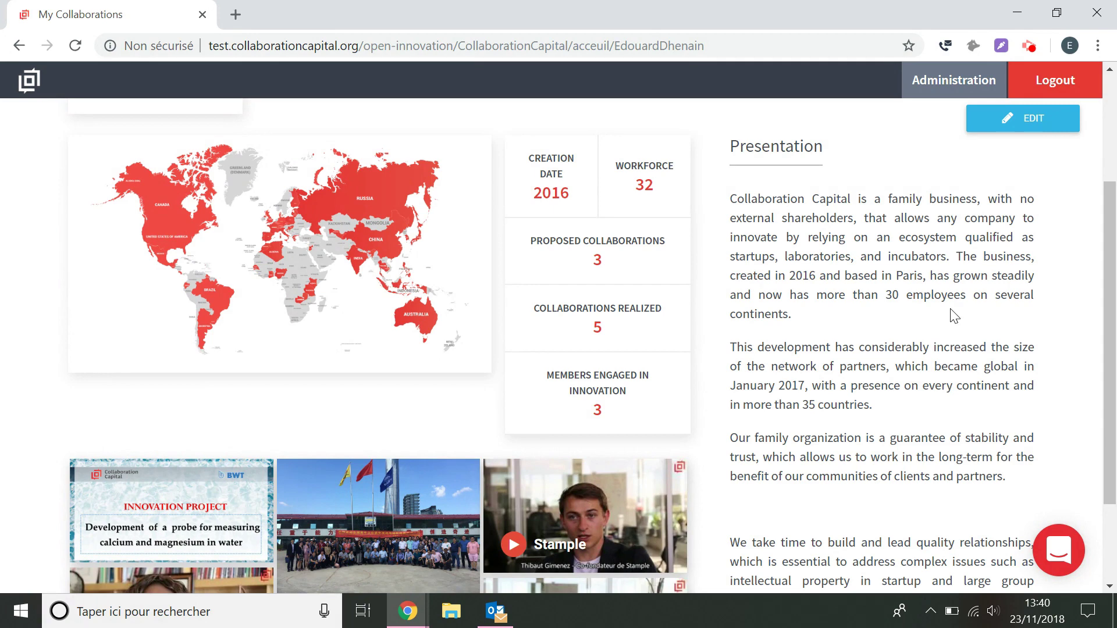
scroll(959, 315, "up", 2)
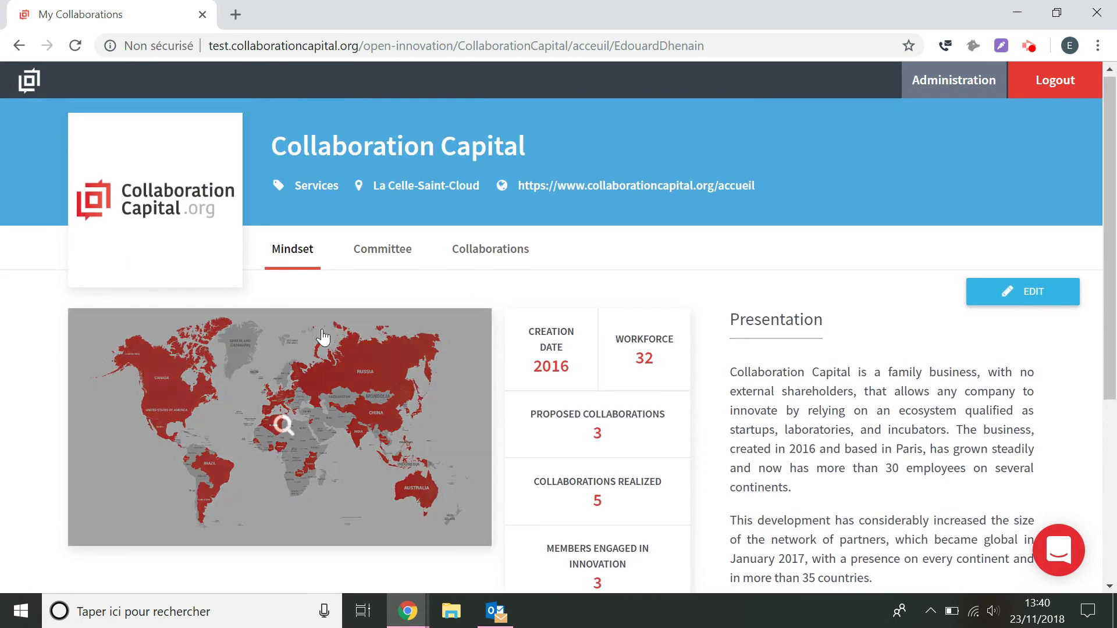
scroll(291, 329, "down", 4)
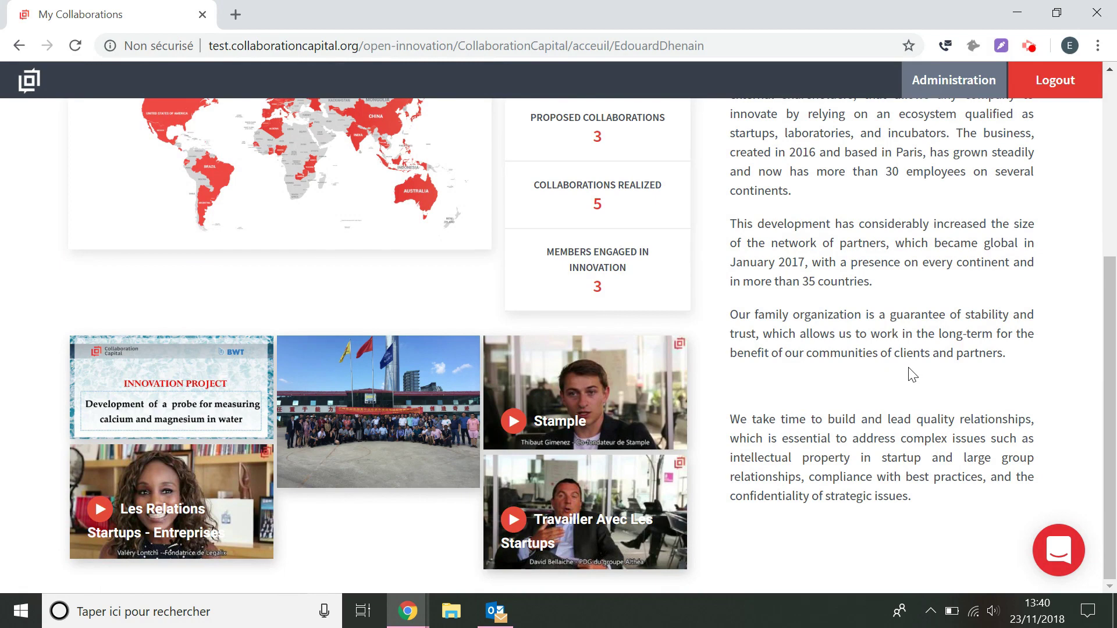
scroll(912, 375, "up", 5)
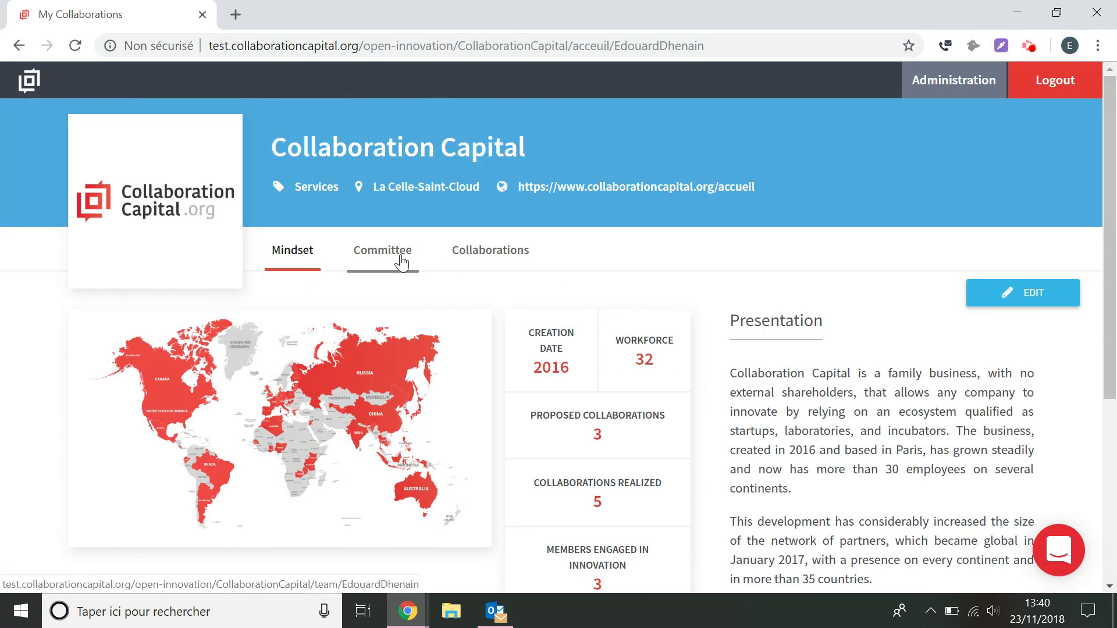
- Review the committee members' profiles on the web portal's Committee page
left_click(384, 255)
scroll(386, 252, "down", 6)
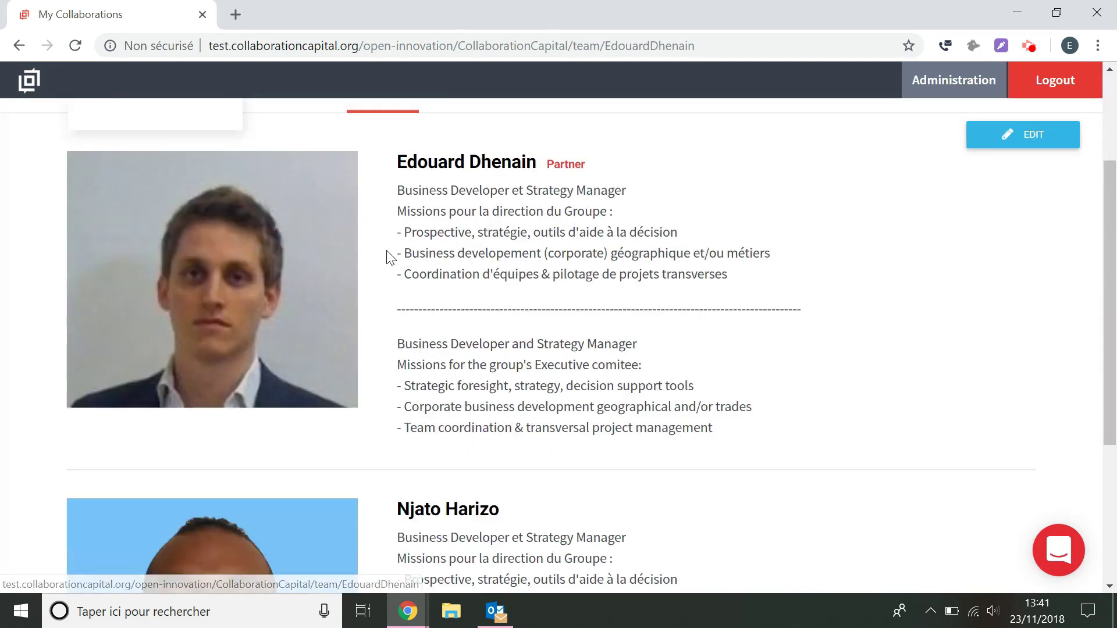
scroll(437, 264, "down", 1)
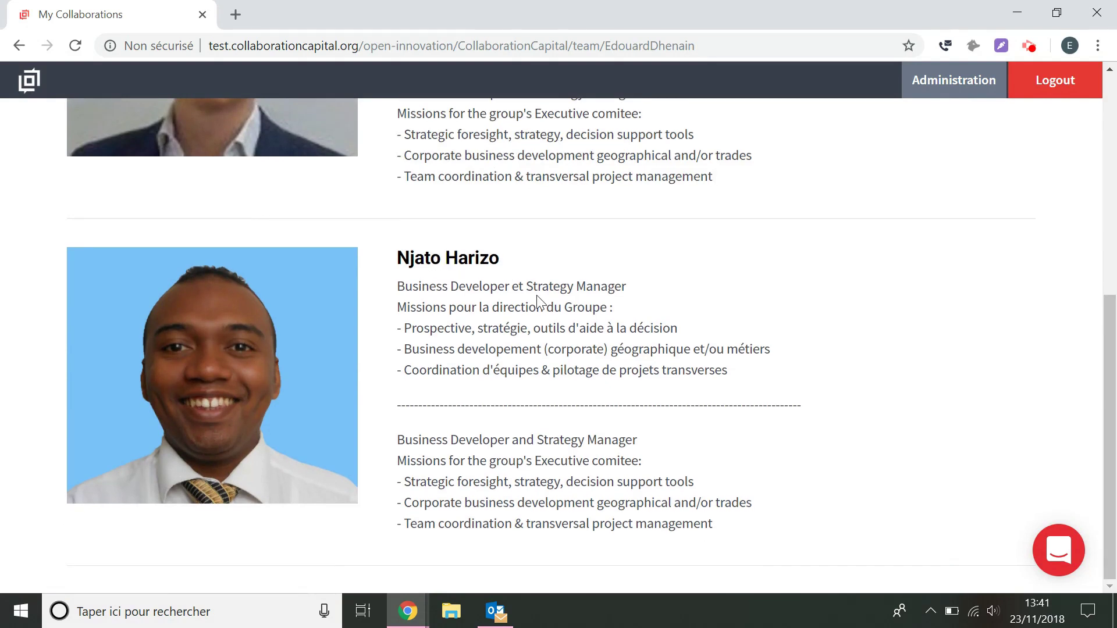
scroll(547, 303, "up", 2)
scroll(555, 305, "up", 5)
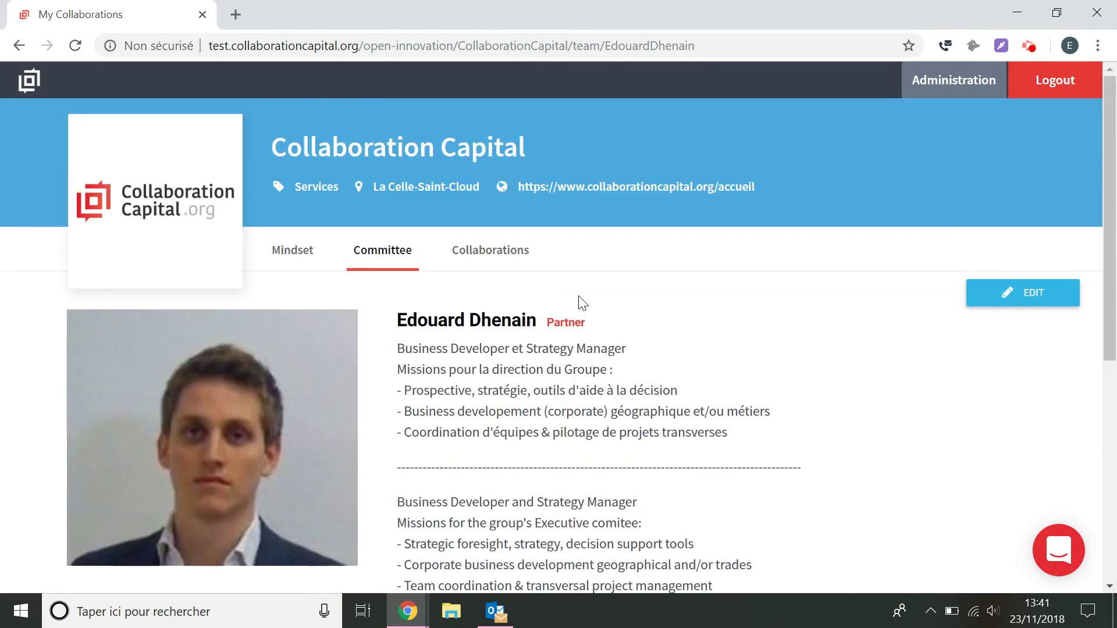
- View the projects published on the web portal's Collaborations page
left_click(507, 259)
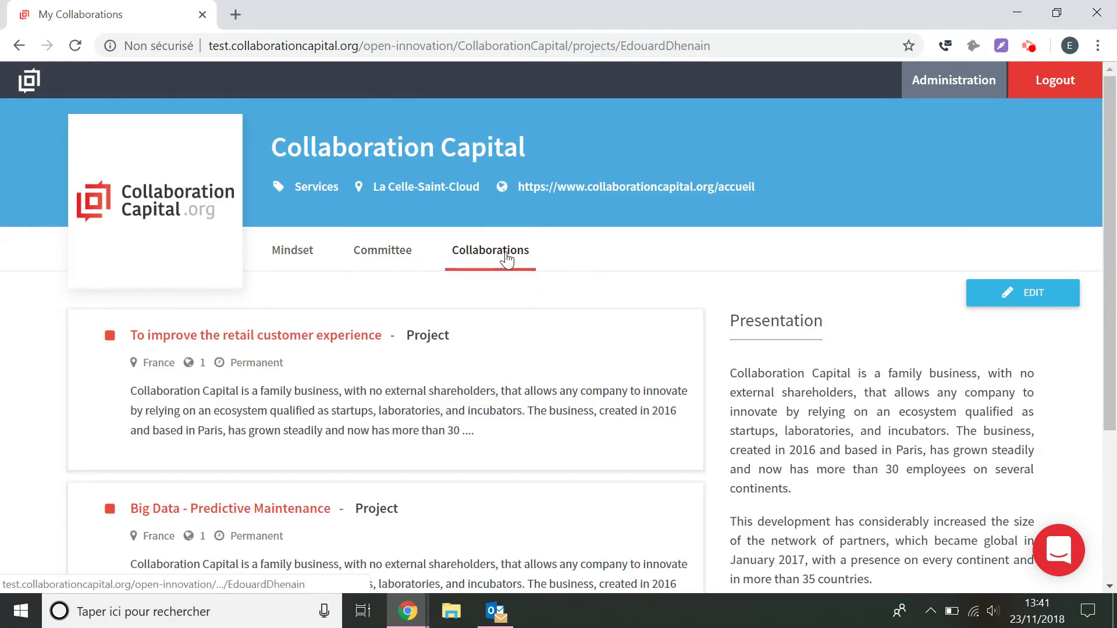
scroll(740, 281, "down", 3)
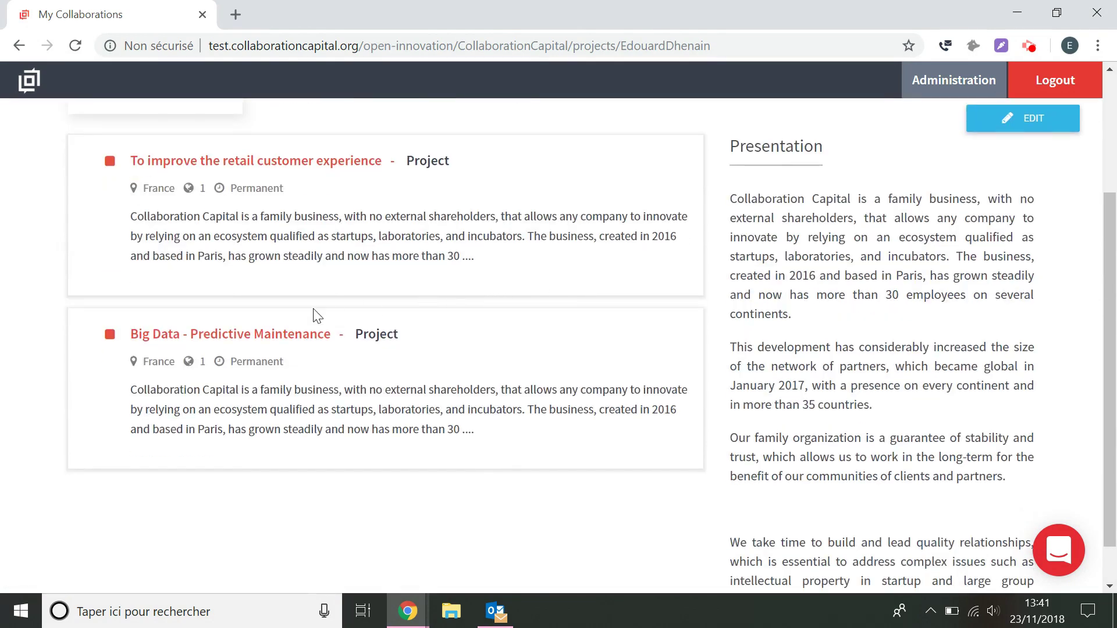
scroll(346, 384, "up", 2)
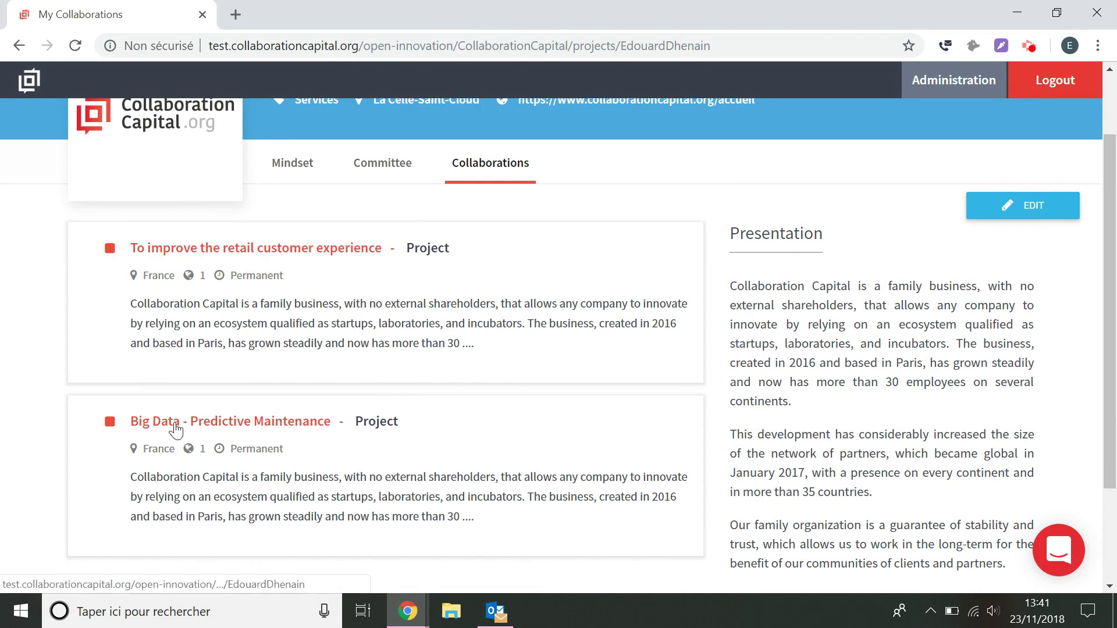
- Open the Big Data - Predictive Maintenance project and read its context, objectives, proposal requirements and decision process
left_click(263, 424)
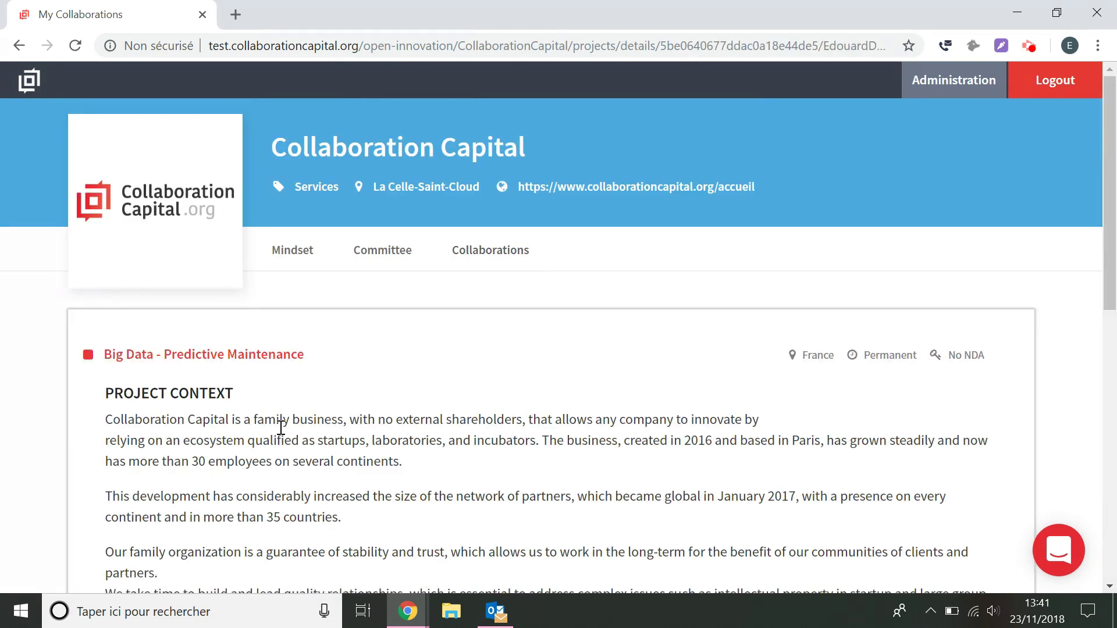
scroll(256, 373, "down", 3)
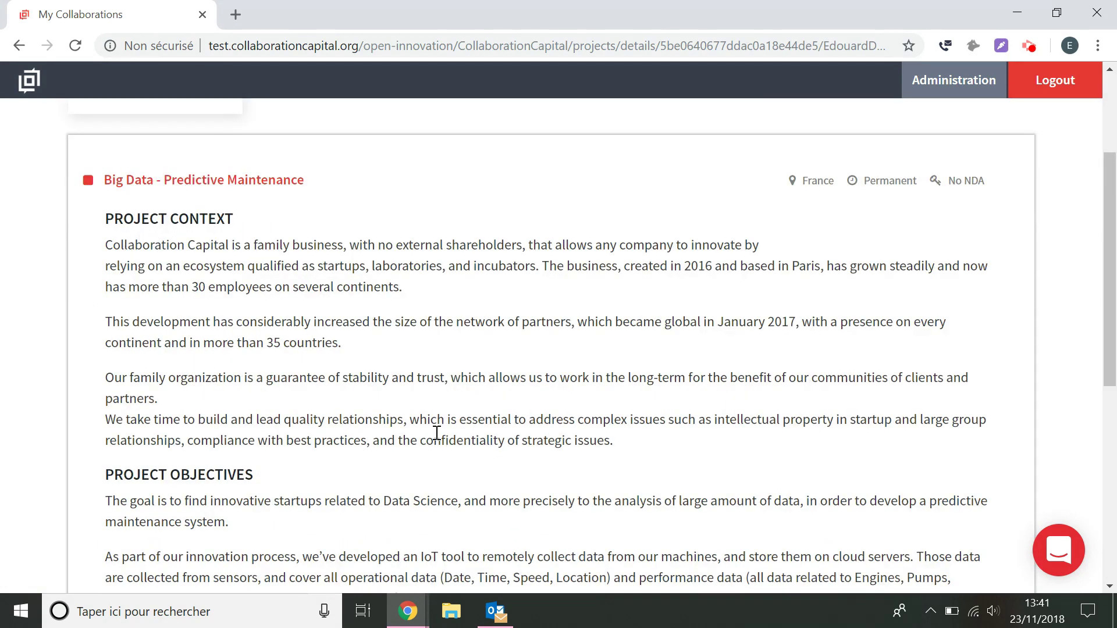
scroll(415, 432, "down", 3)
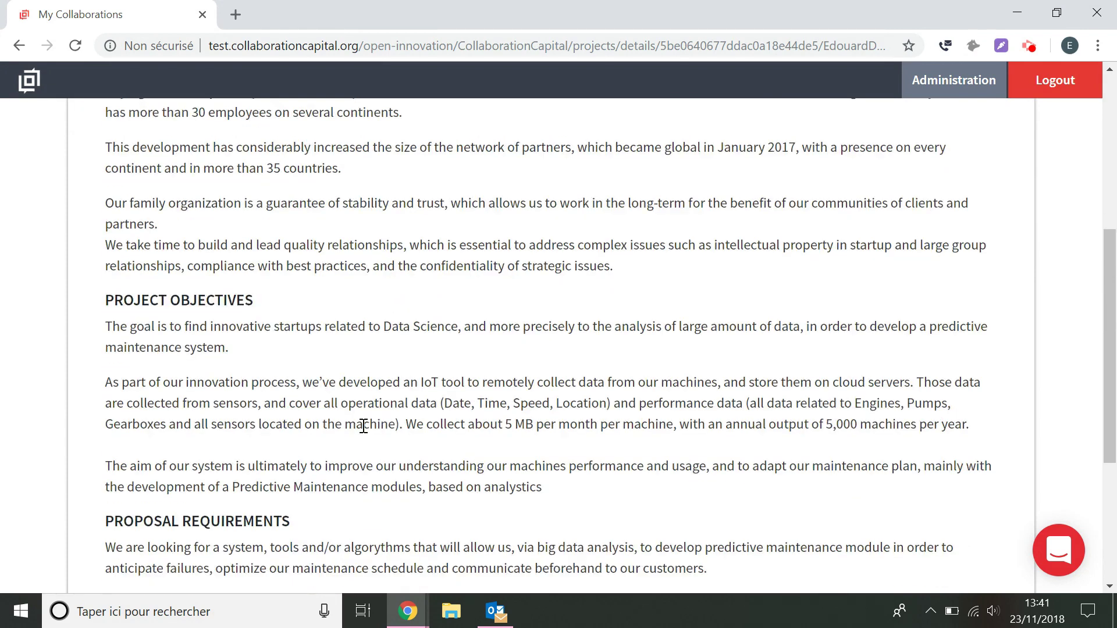
scroll(112, 358, "down", 1)
scroll(112, 361, "down", 4)
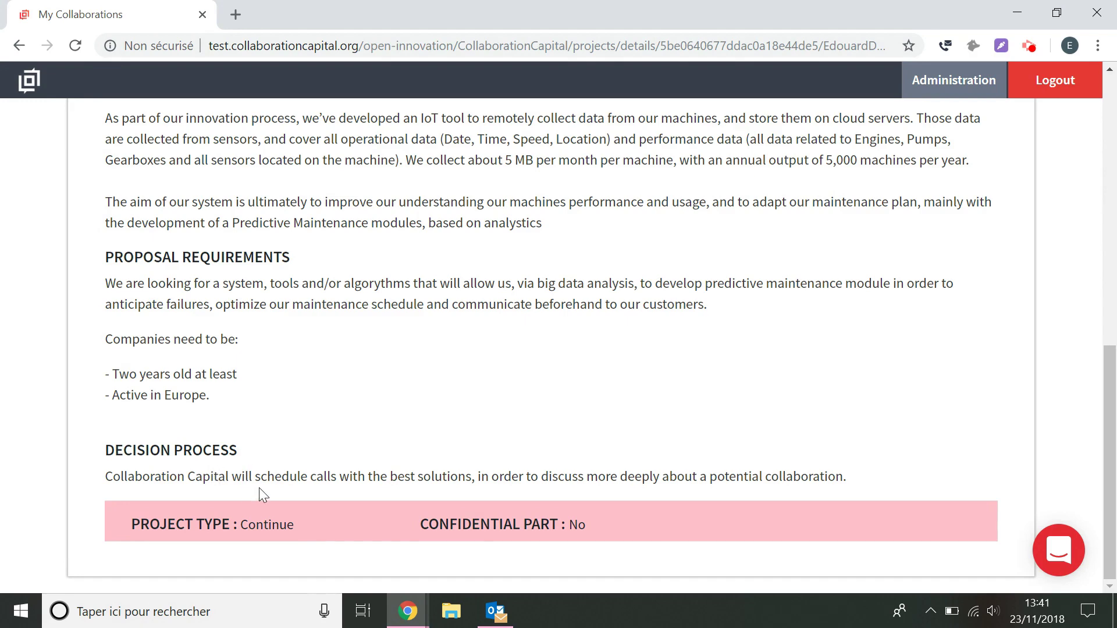
scroll(405, 473, "up", 9)
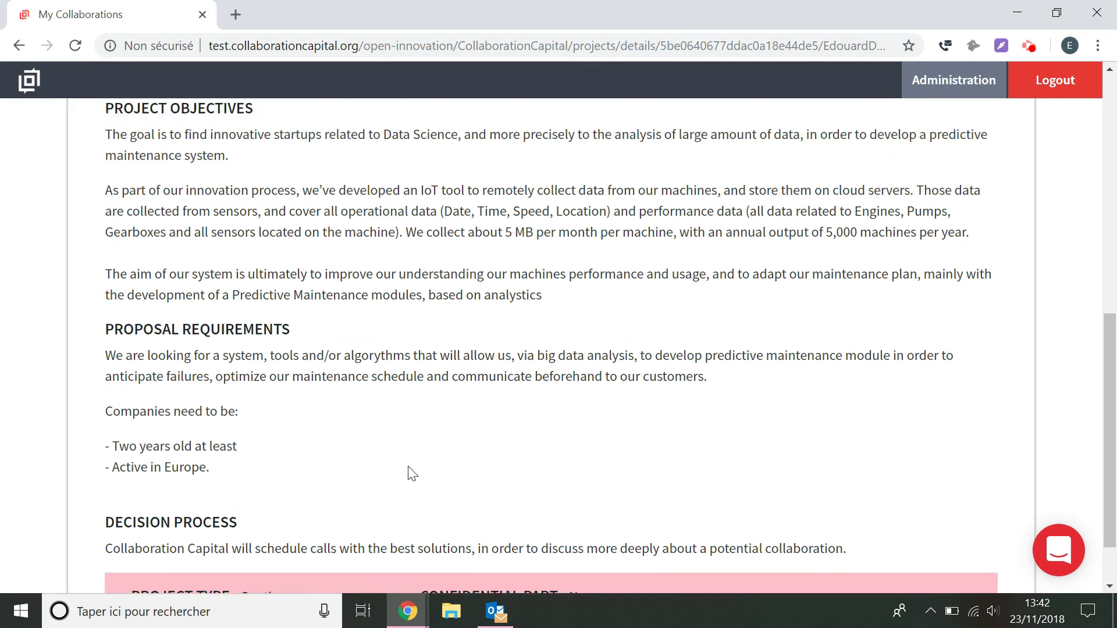
scroll(410, 467, "up", 2)
scroll(448, 462, "down", 1)
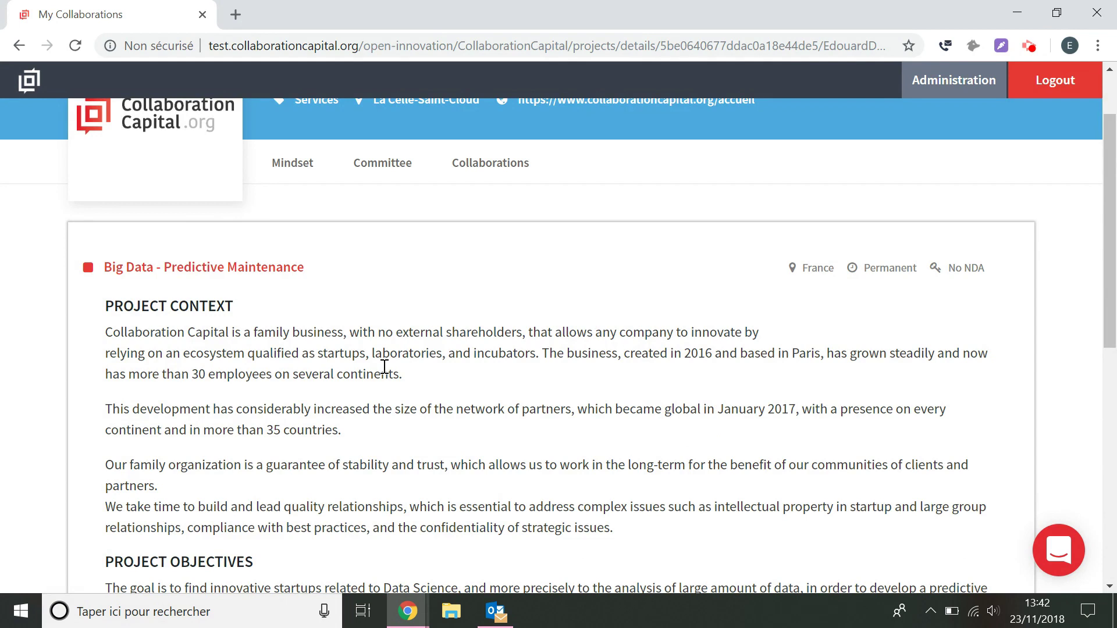
scroll(383, 367, "up", 1)
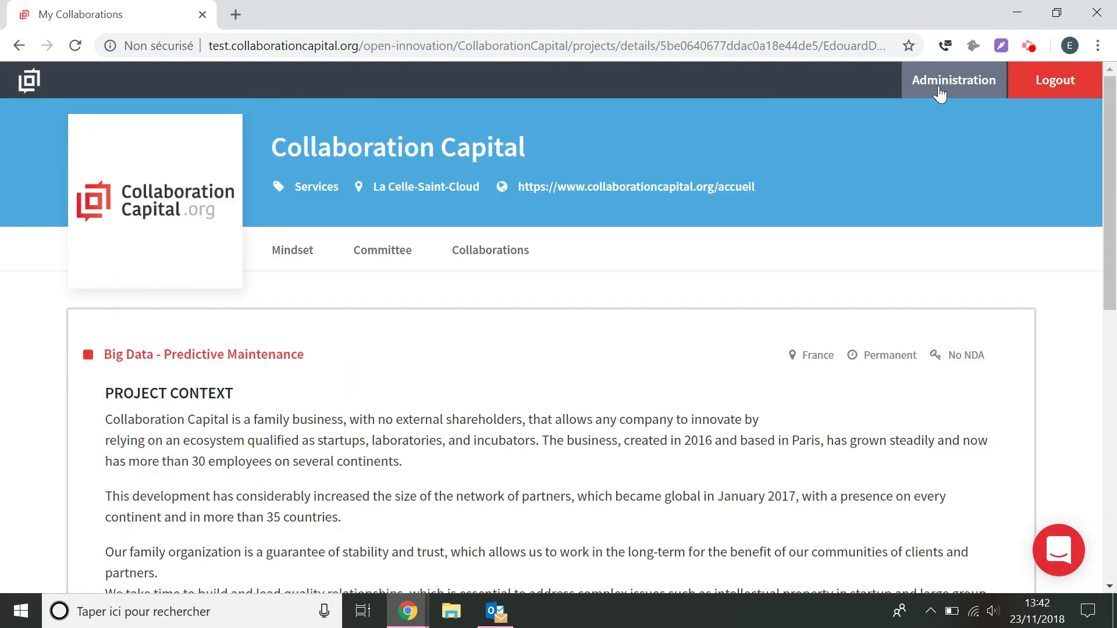
- Return to the administration area's Challenges section and open the creation form for a Project collaboration
left_click(945, 84)
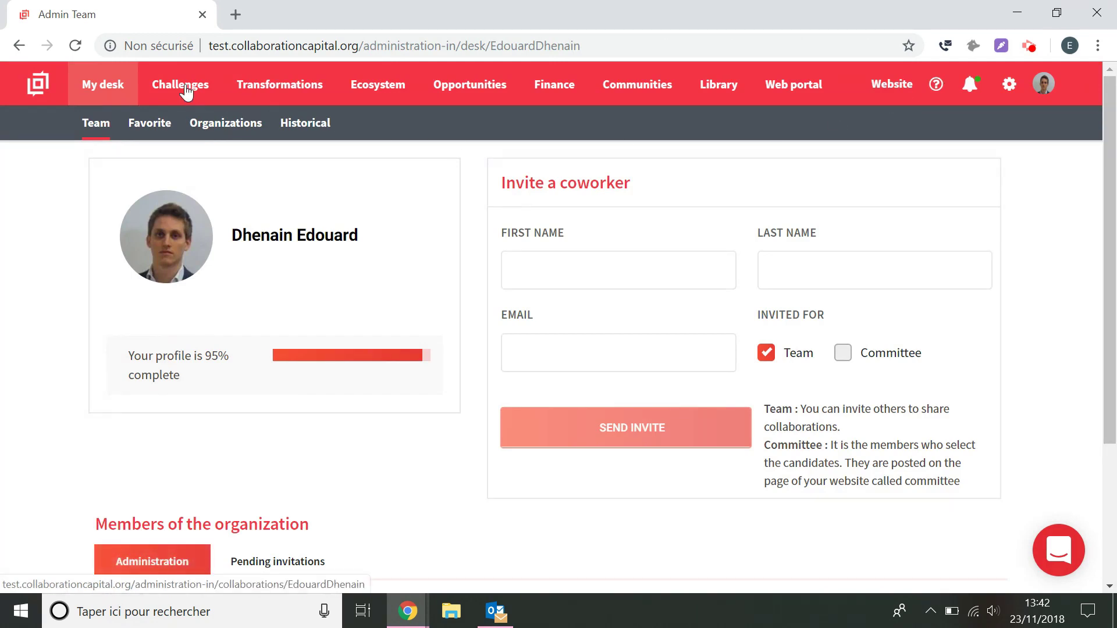
left_click(185, 88)
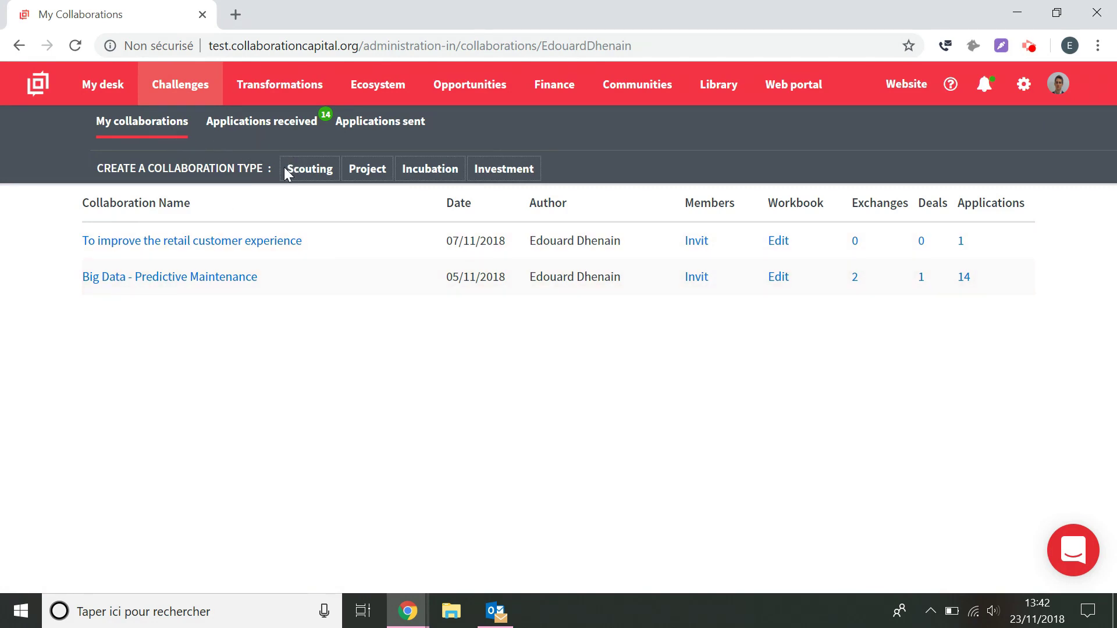
left_click(381, 175)
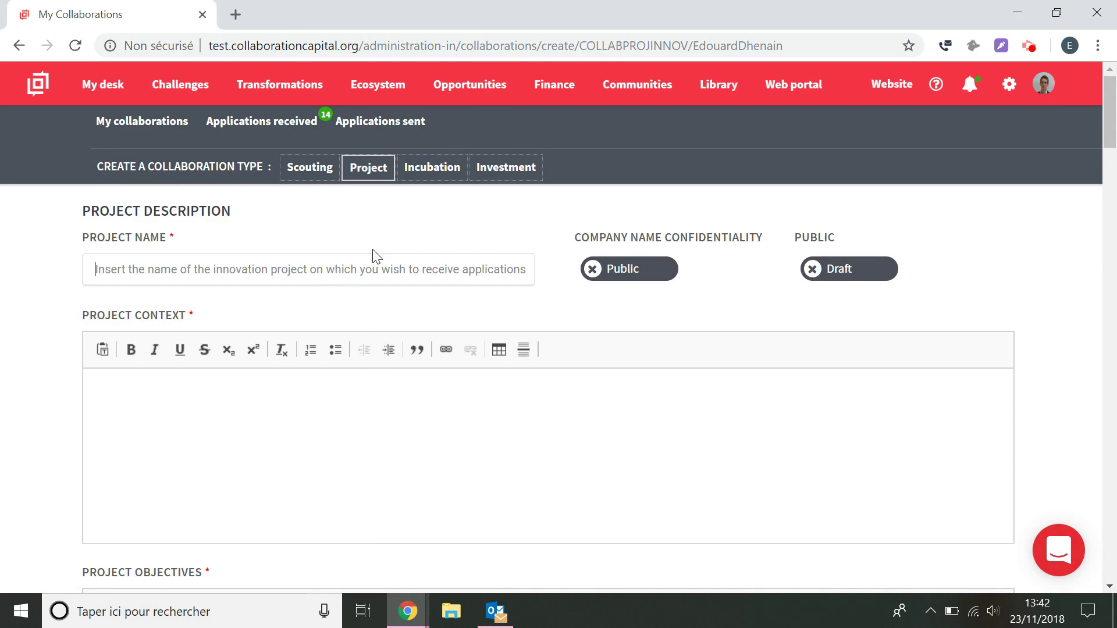
- Examine the new project form's description, decision process, duration, confidentiality and answer language fields
left_click(315, 436)
scroll(295, 438, "down", 10)
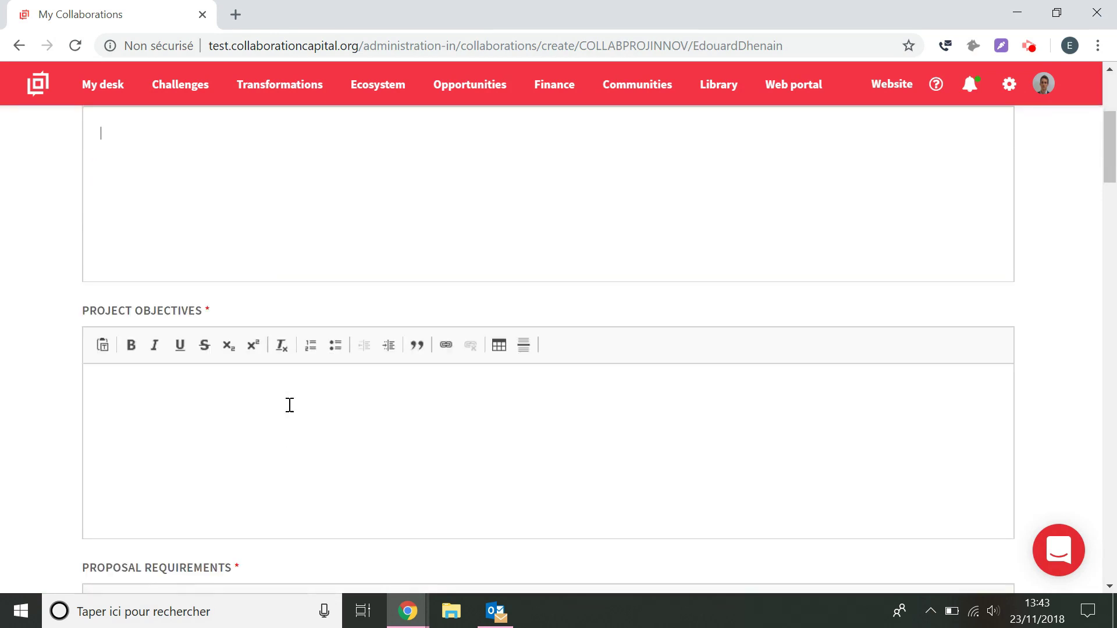
scroll(283, 396, "down", 9)
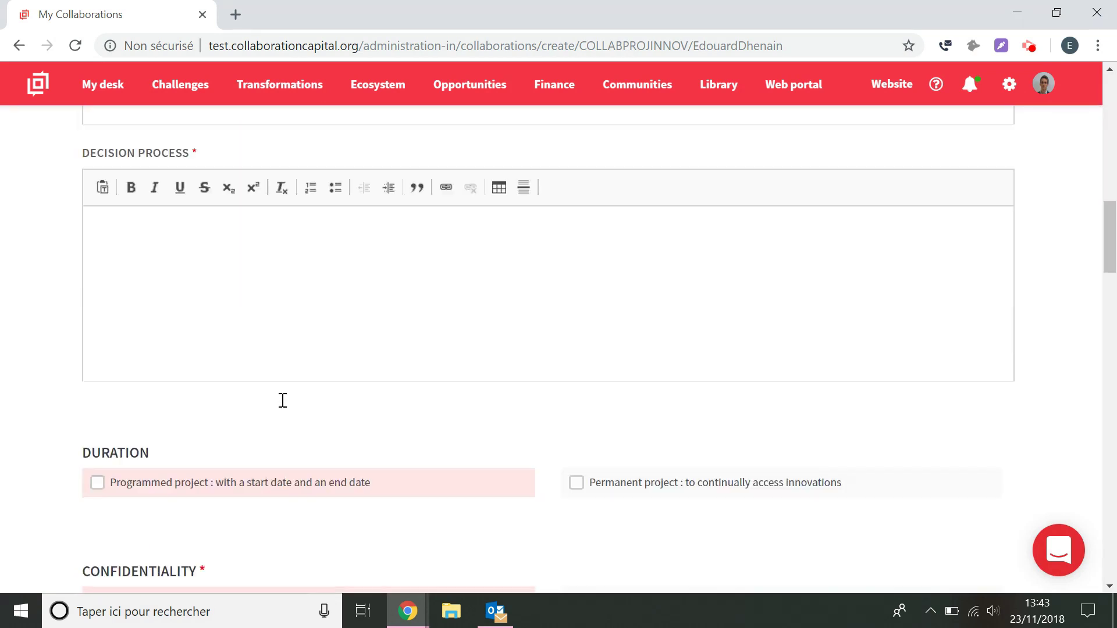
scroll(282, 372, "down", 3)
left_click(308, 283)
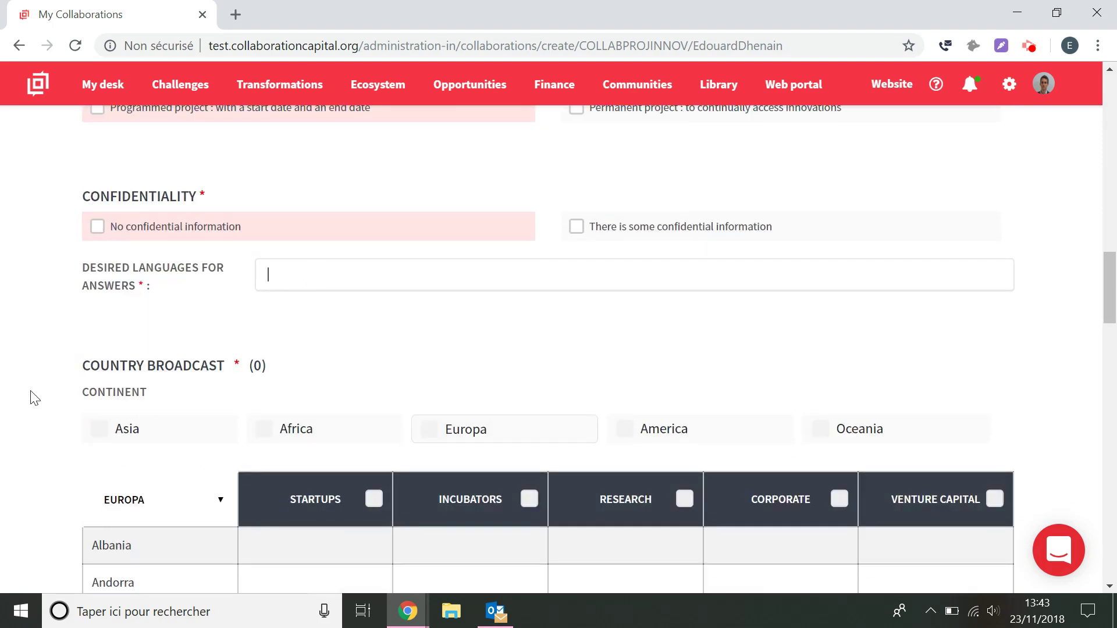
- Examine the form's Country Broadcast table of European countries and its partner type columns
scroll(60, 394, "down", 5)
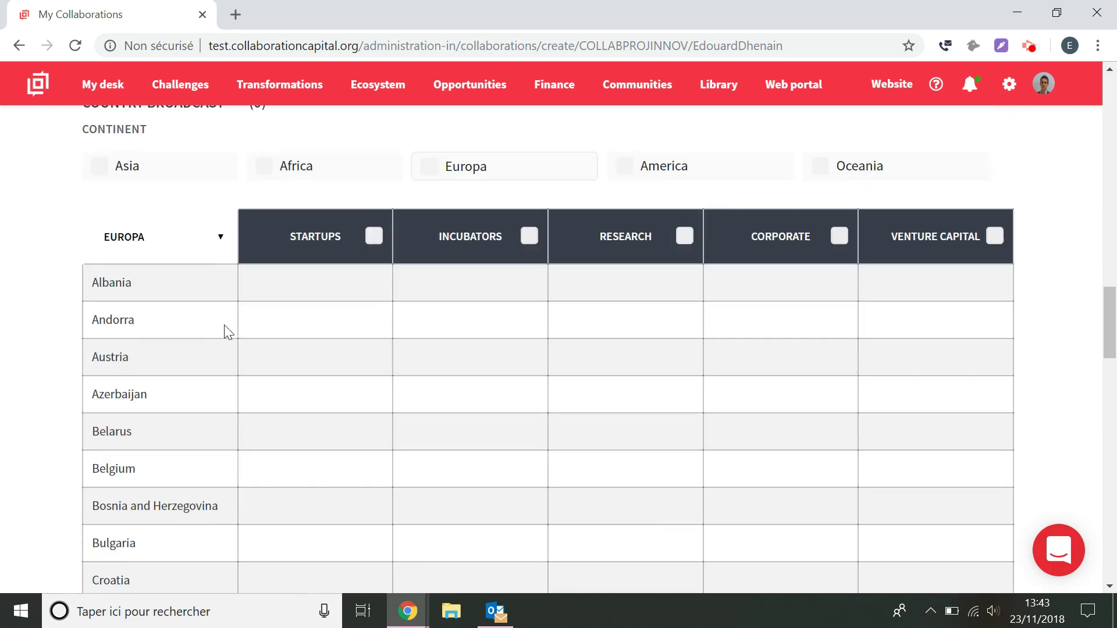
scroll(225, 326, "down", 18)
scroll(222, 325, "down", 10)
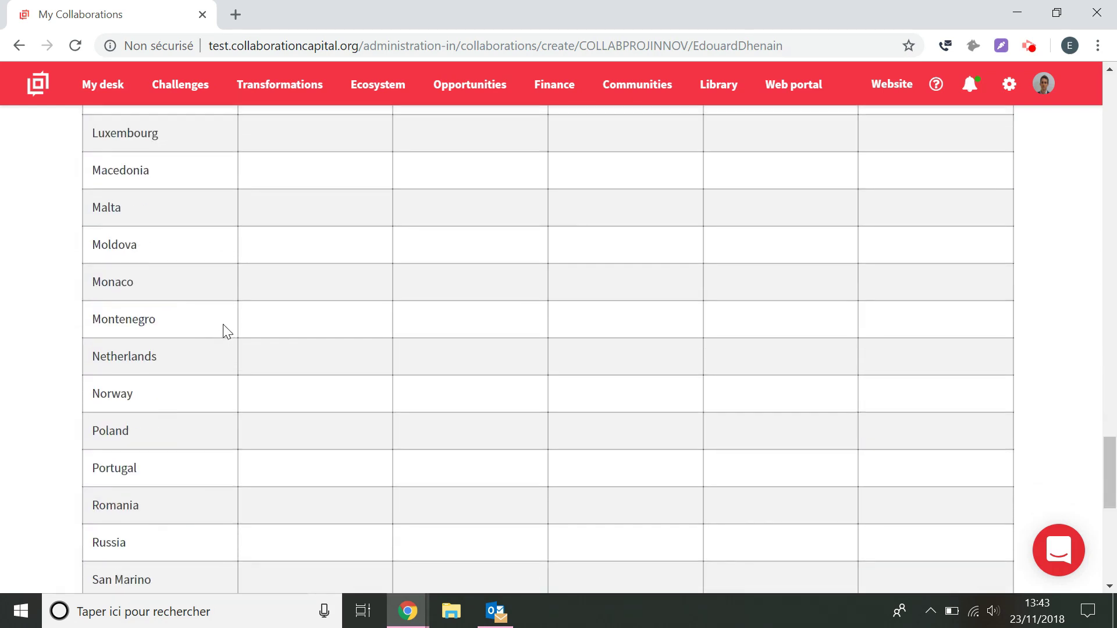
scroll(222, 325, "up", 11)
scroll(226, 331, "up", 20)
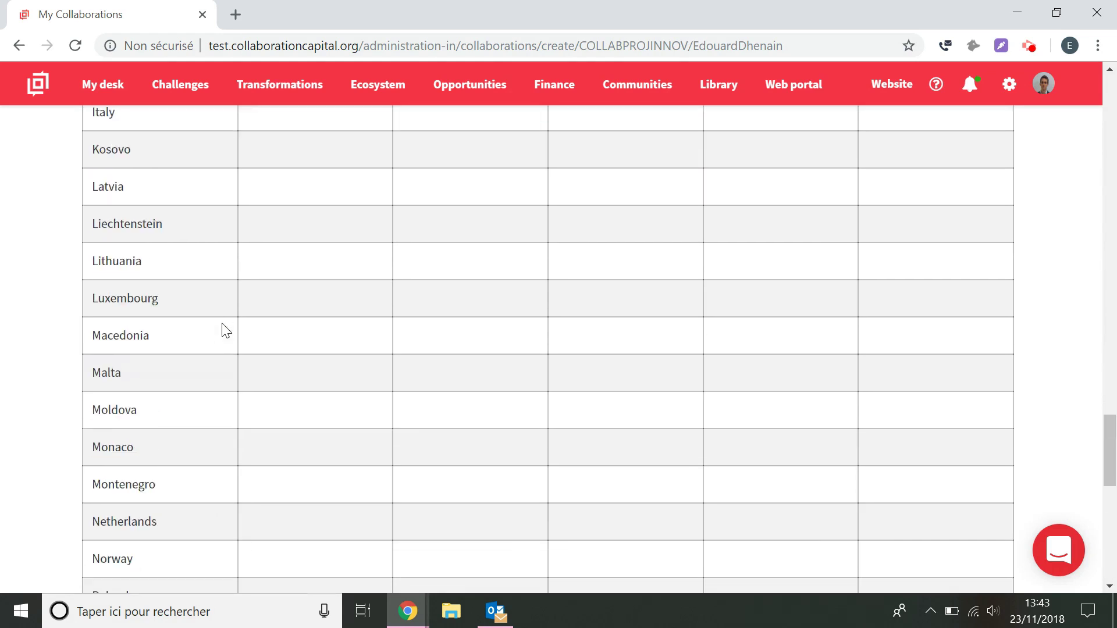
scroll(222, 332, "up", 1)
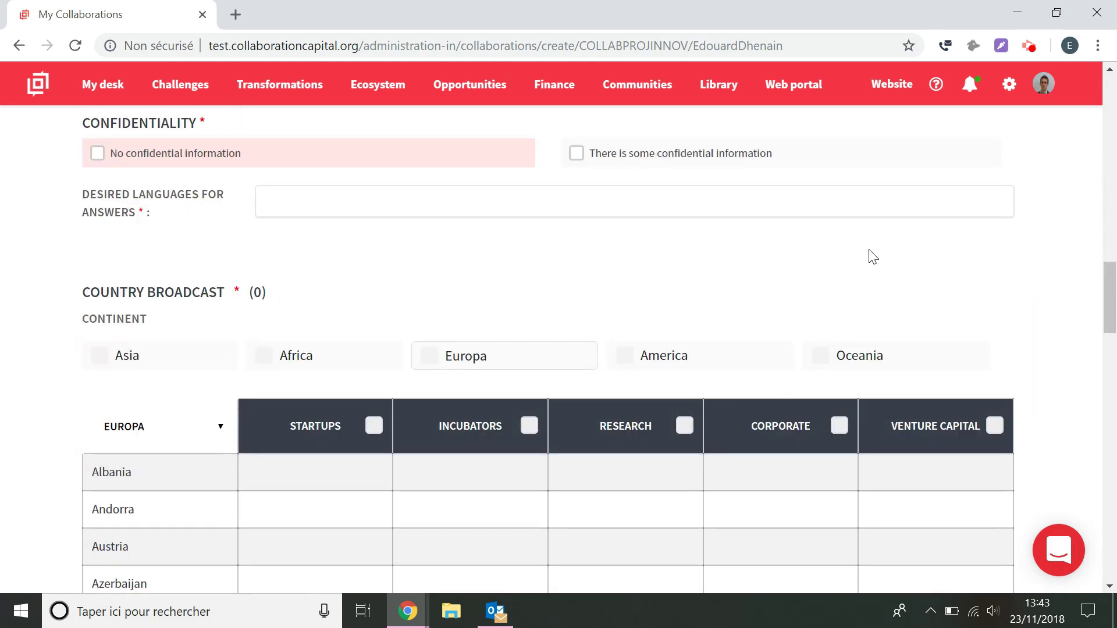
scroll(792, 285, "up", 5)
scroll(785, 279, "up", 10)
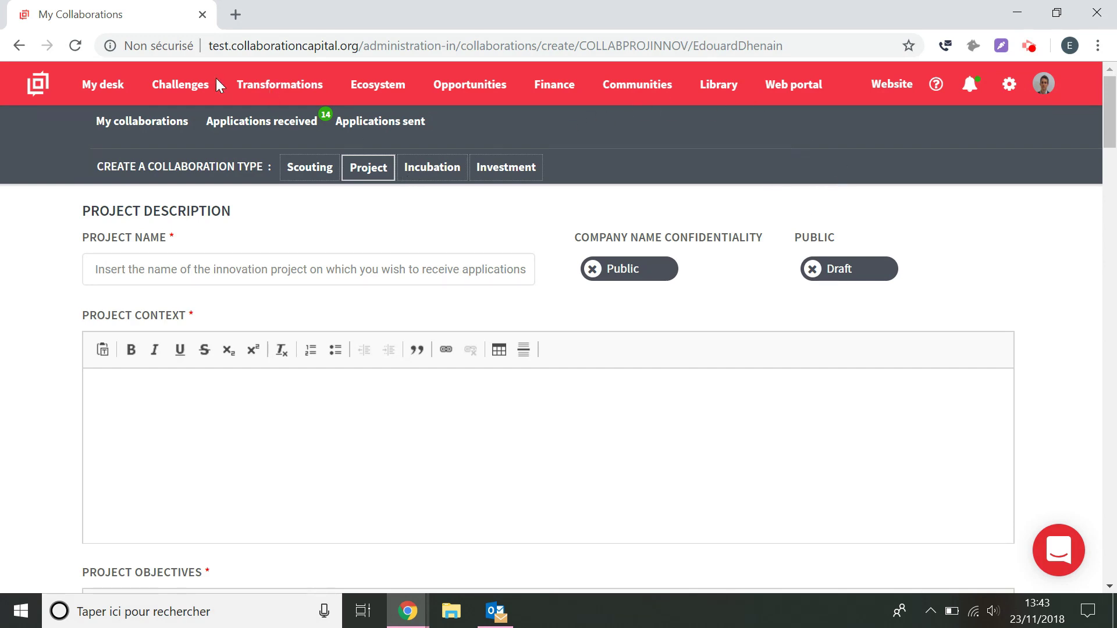
- Open the Big Data - Predictive Maintenance workbook for editing from the Challenges list and review the whole form
left_click(156, 98)
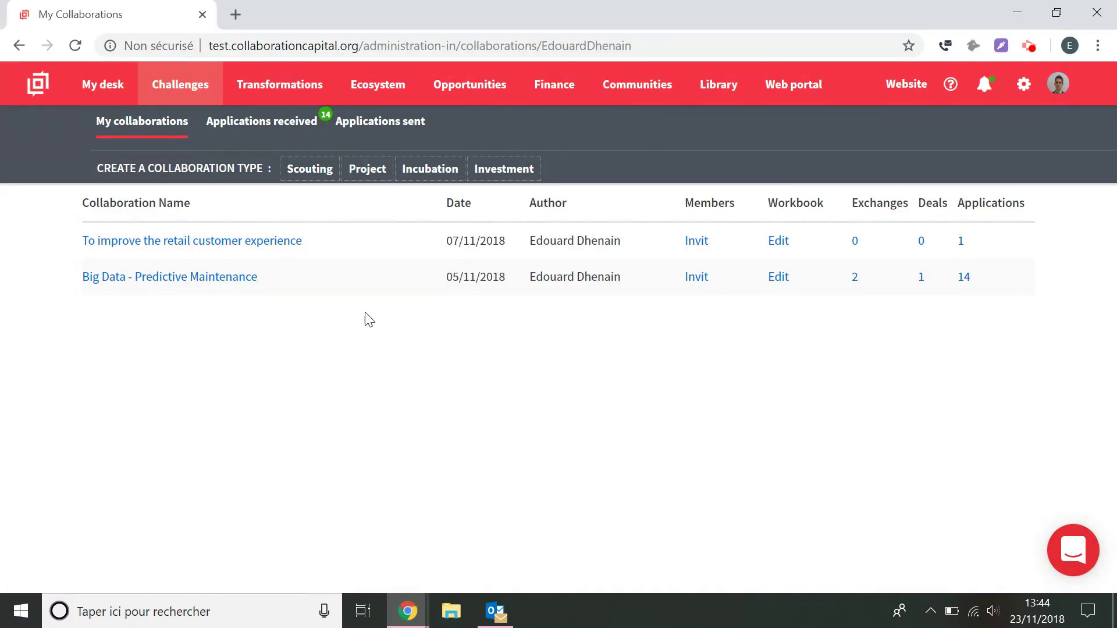
left_click(780, 278)
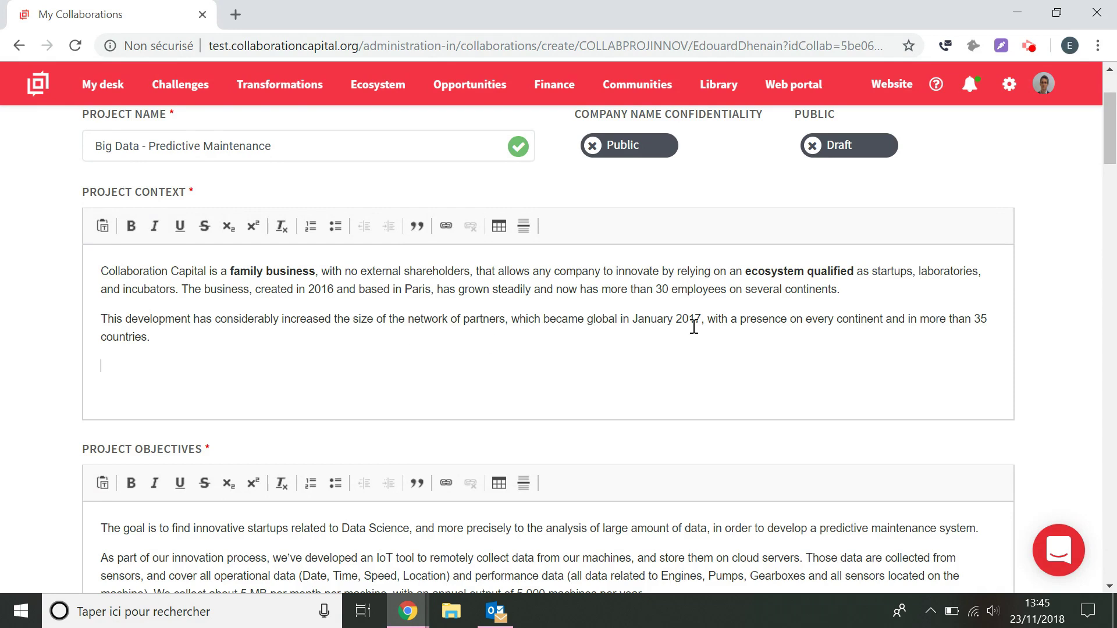
left_click_drag(1110, 140, 1110, 544)
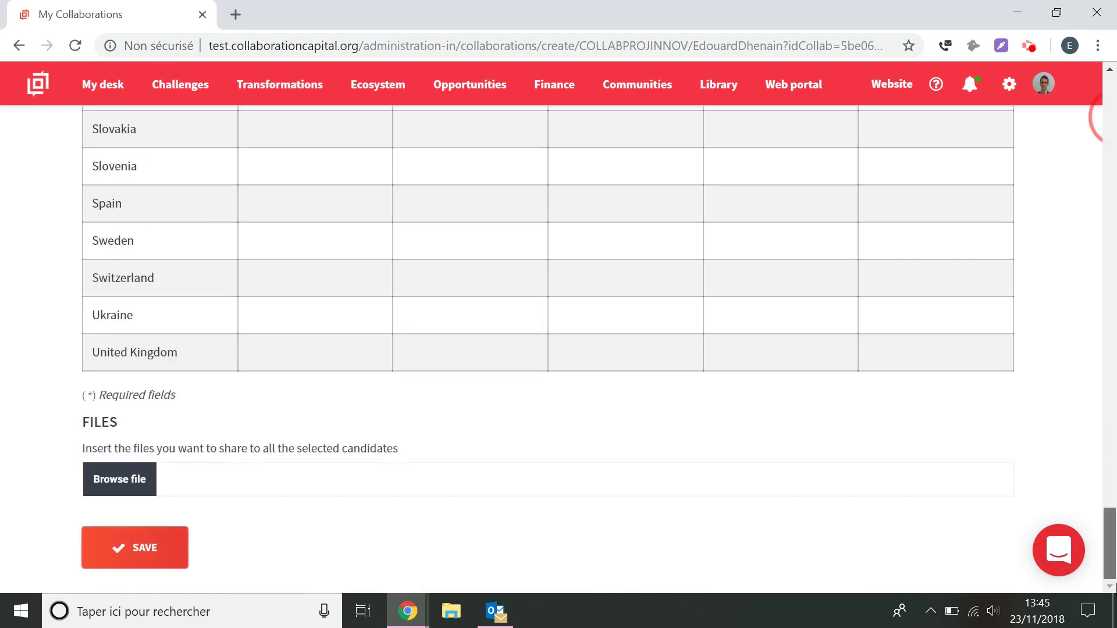
left_click_drag(1110, 543, 1110, 73)
- Return to the collaborations list, try changing both members' access to Big Data - Predictive Maintenance, and cancel the edit
left_click(165, 88)
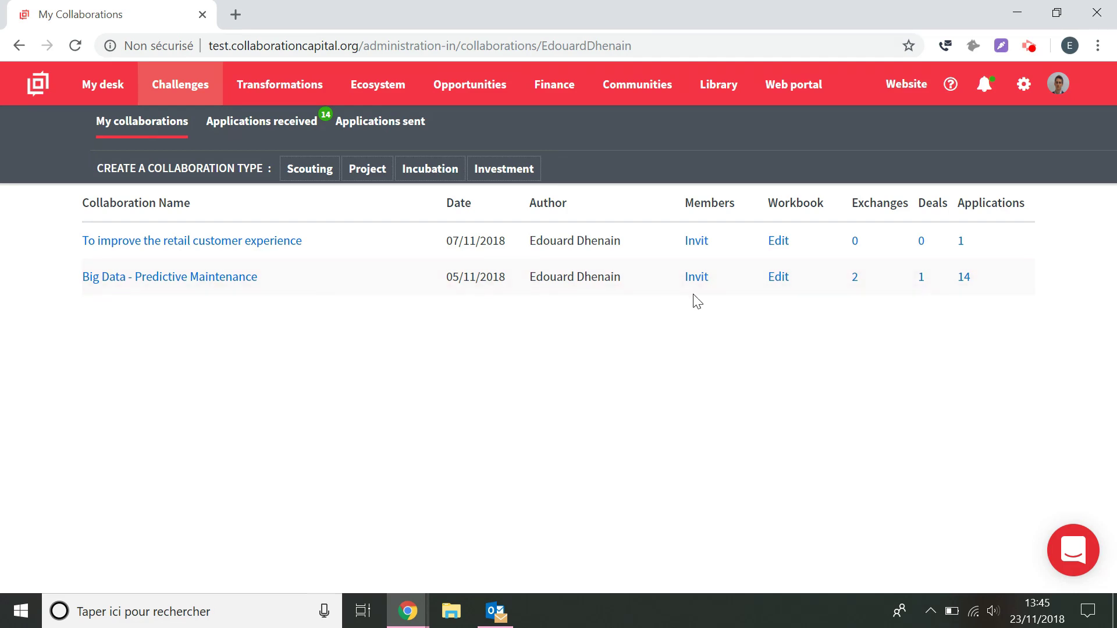
left_click(698, 277)
left_click(738, 182)
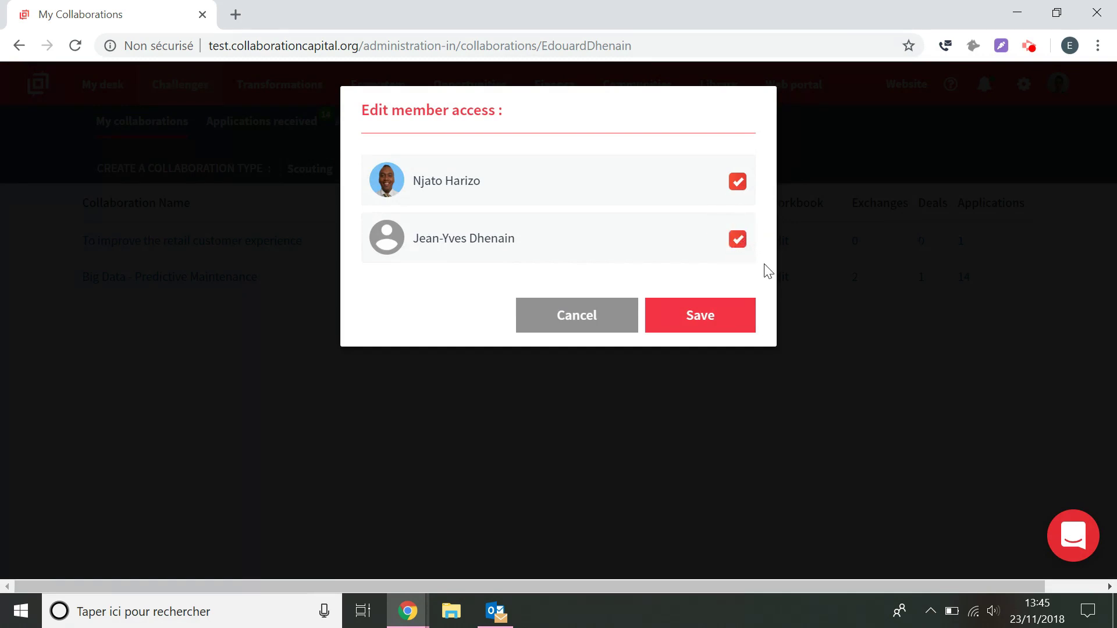
left_click(743, 248)
left_click(591, 324)
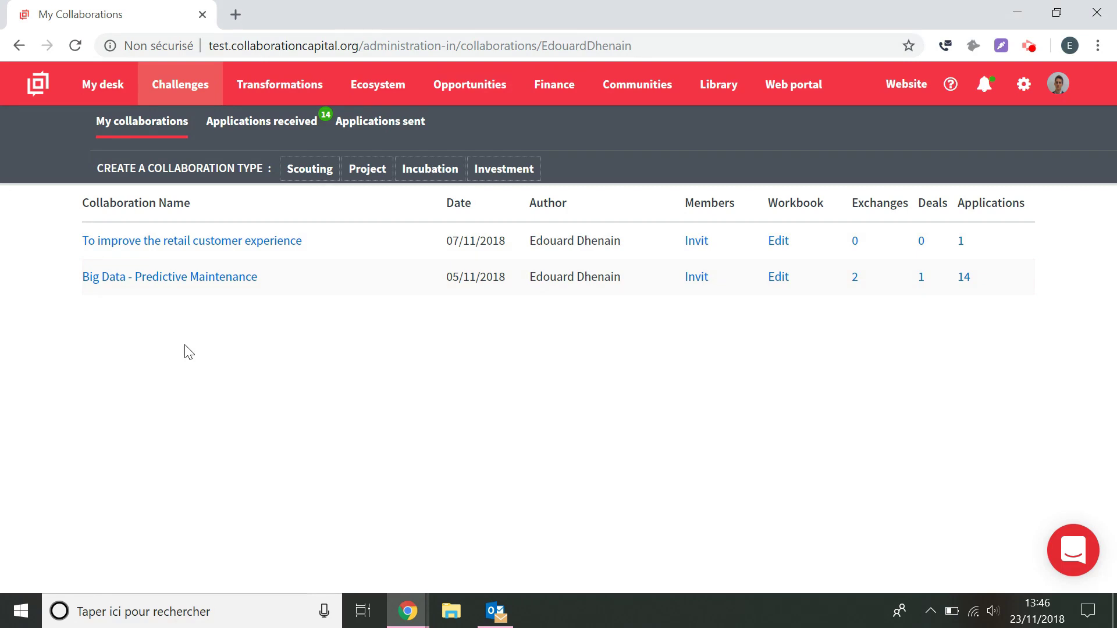
- Open the list of received applications and review its entries from the first to the last application
left_click(266, 136)
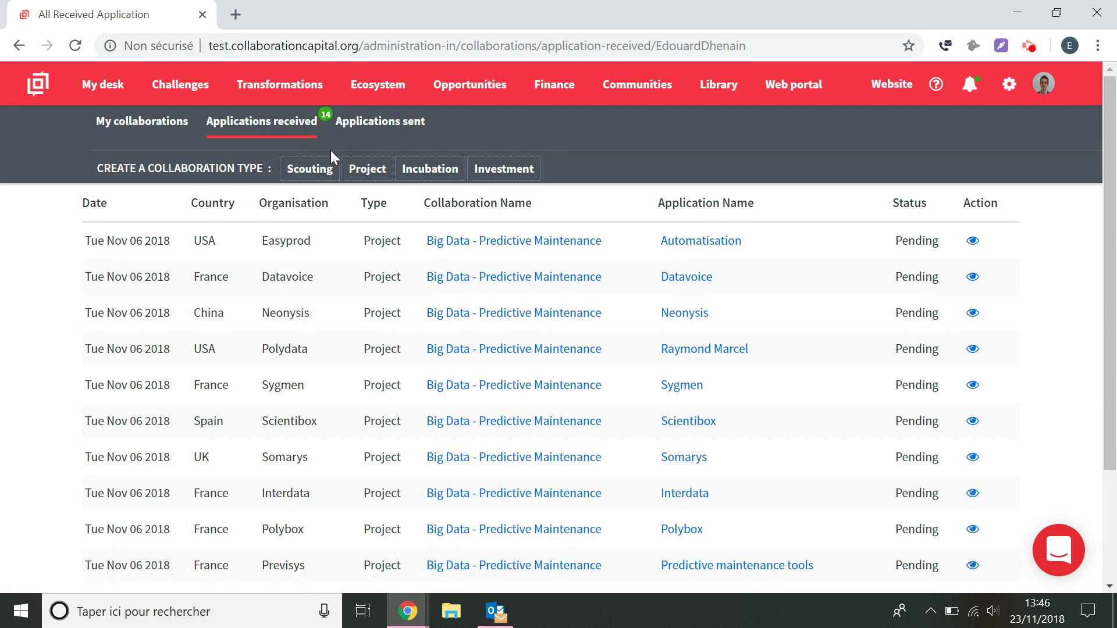
scroll(453, 276, "down", 1)
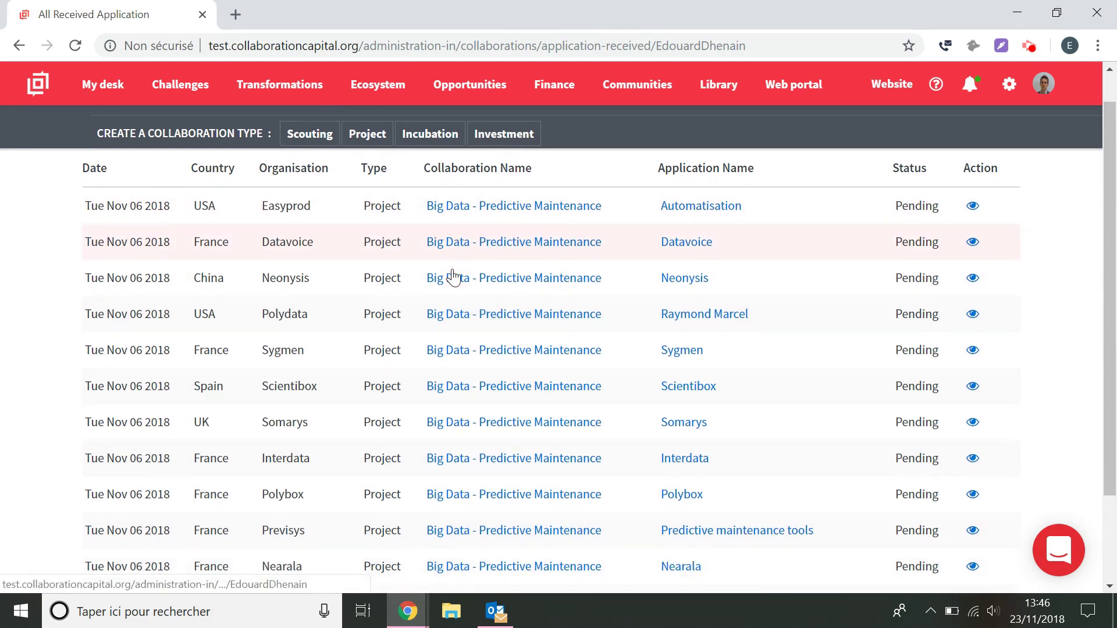
scroll(454, 278, "down", 2)
scroll(498, 281, "up", 1)
scroll(500, 287, "down", 1)
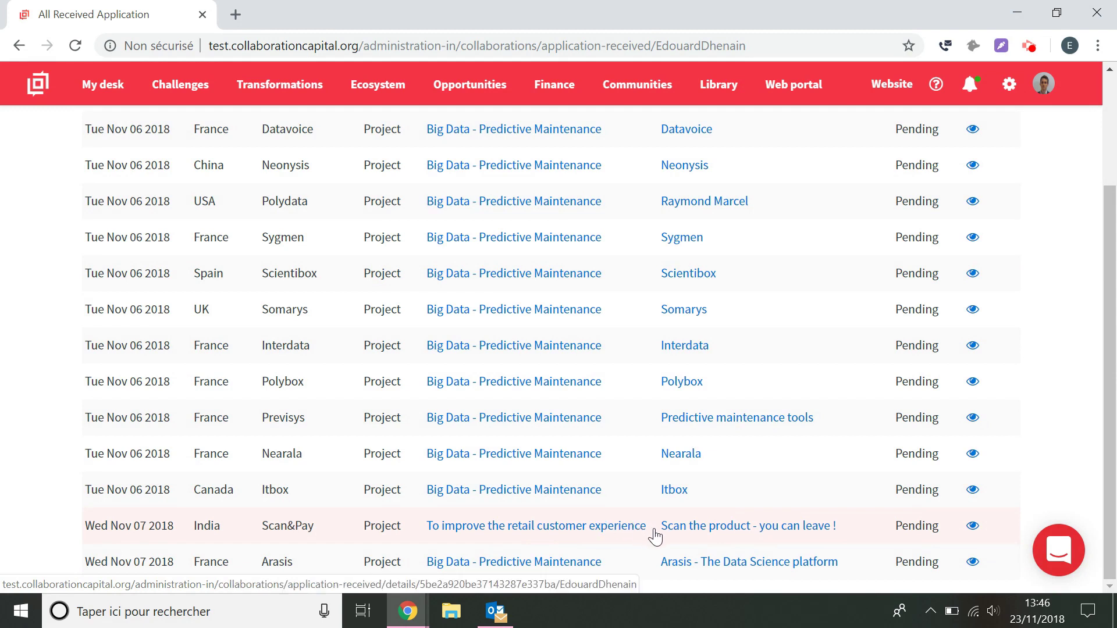
scroll(594, 518, "up", 3)
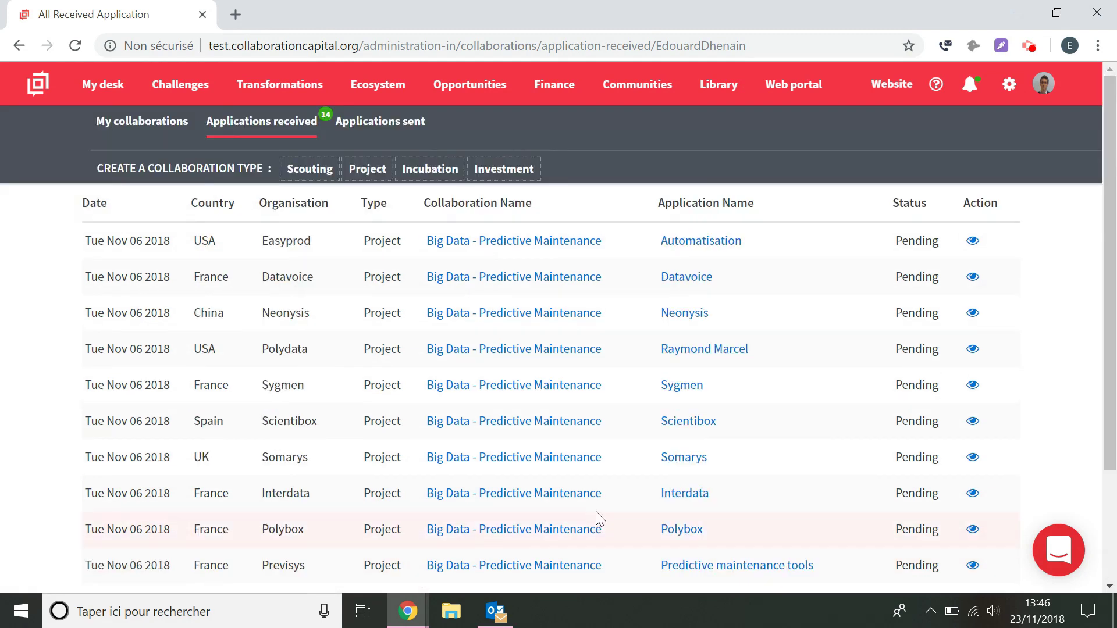
scroll(601, 372, "down", 3)
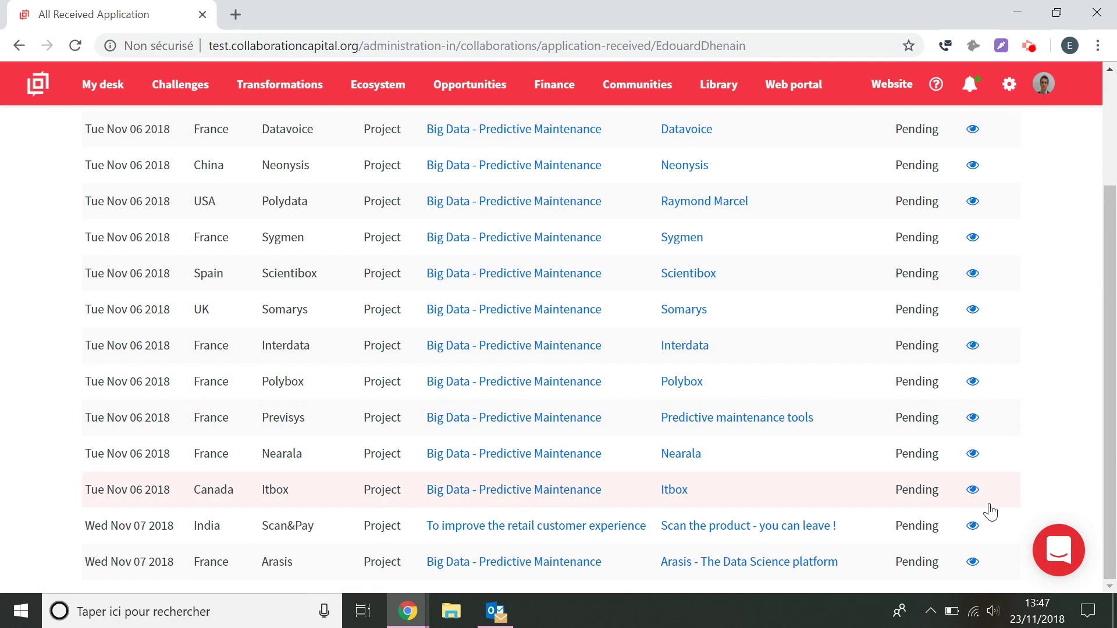
- Open the Arasis application for Big Data - Predictive Maintenance and examine its project summary, identity, activities, collaboration proposal and files
left_click(973, 562)
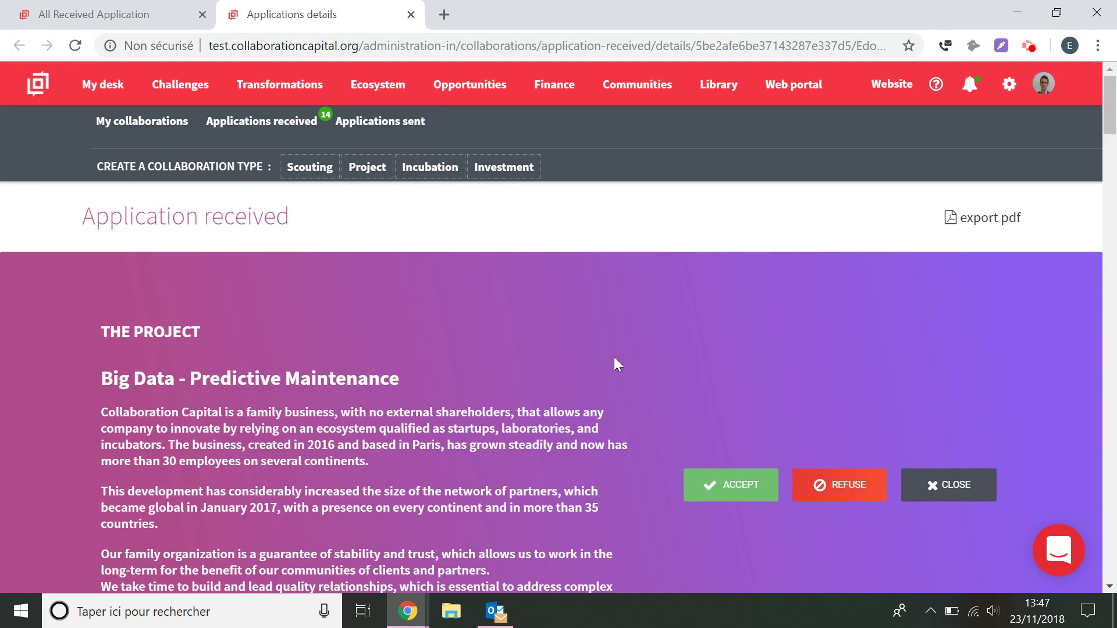
scroll(613, 357, "down", 3)
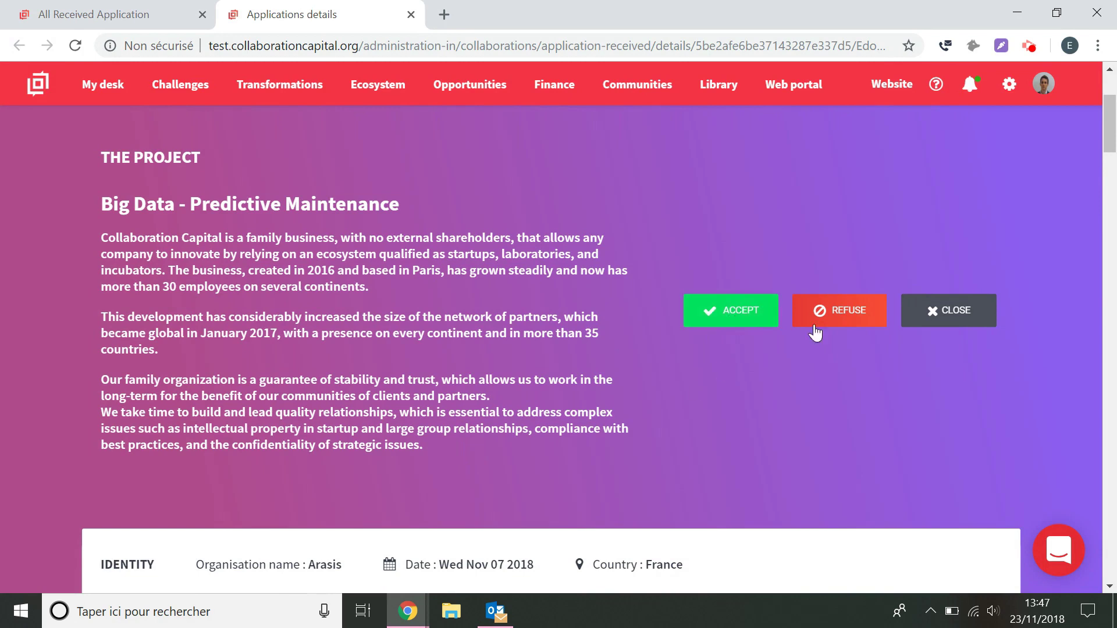
scroll(902, 391, "down", 6)
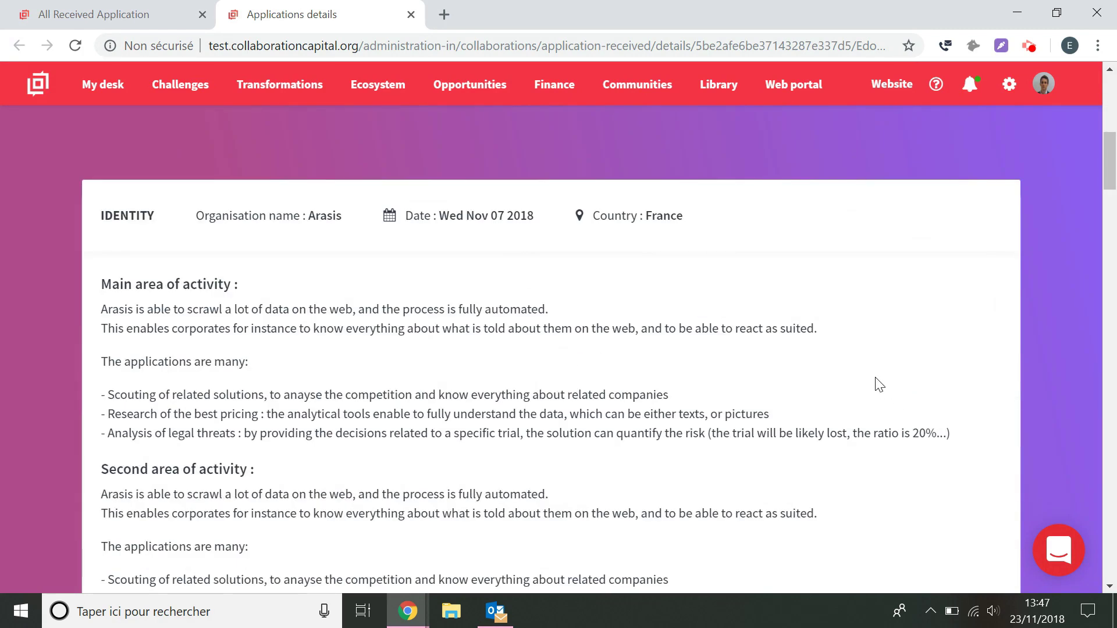
scroll(911, 387, "down", 3)
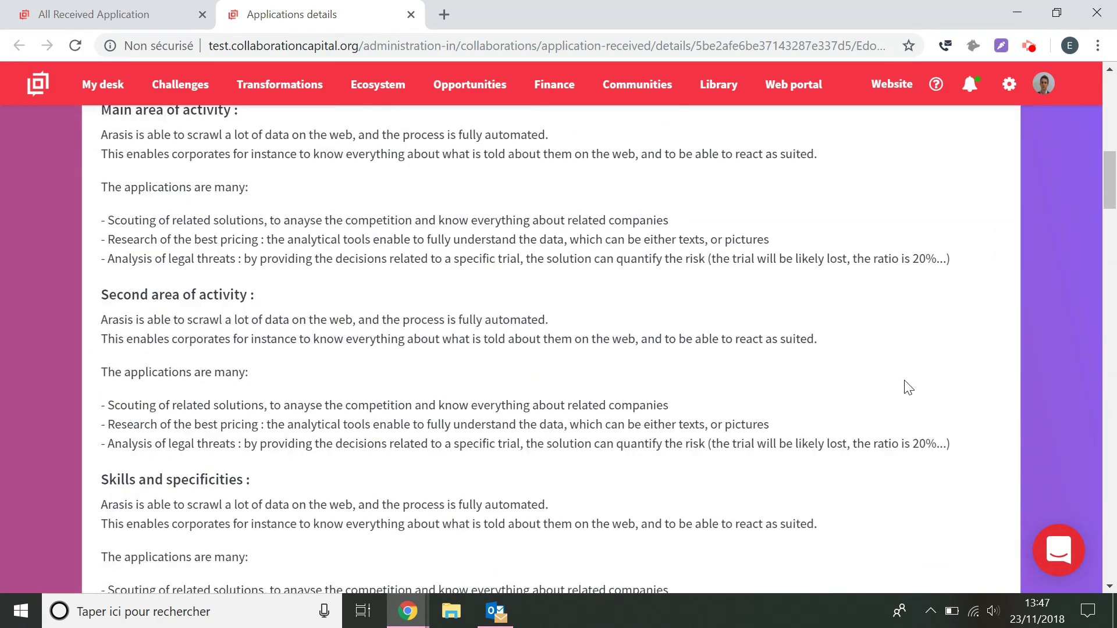
scroll(515, 317, "up", 3)
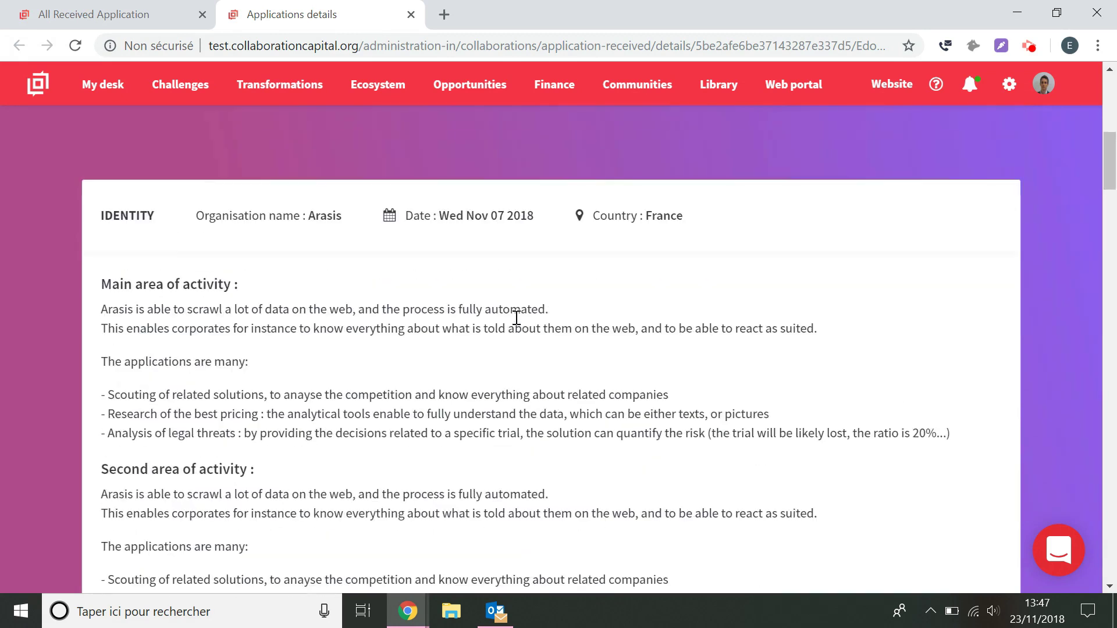
scroll(541, 362, "down", 9)
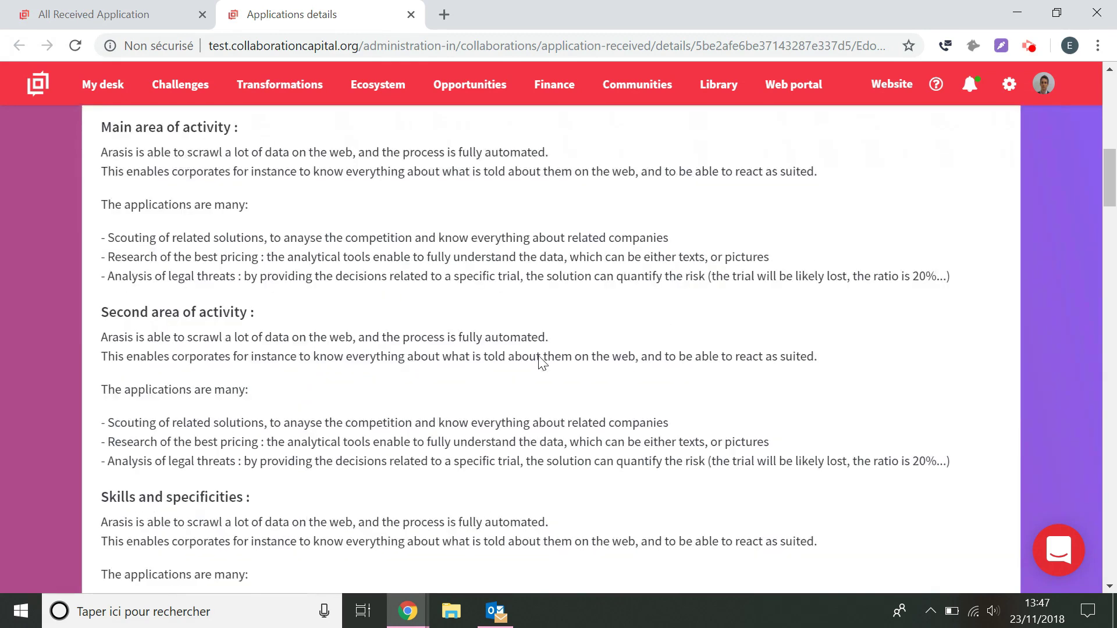
scroll(541, 362, "down", 6)
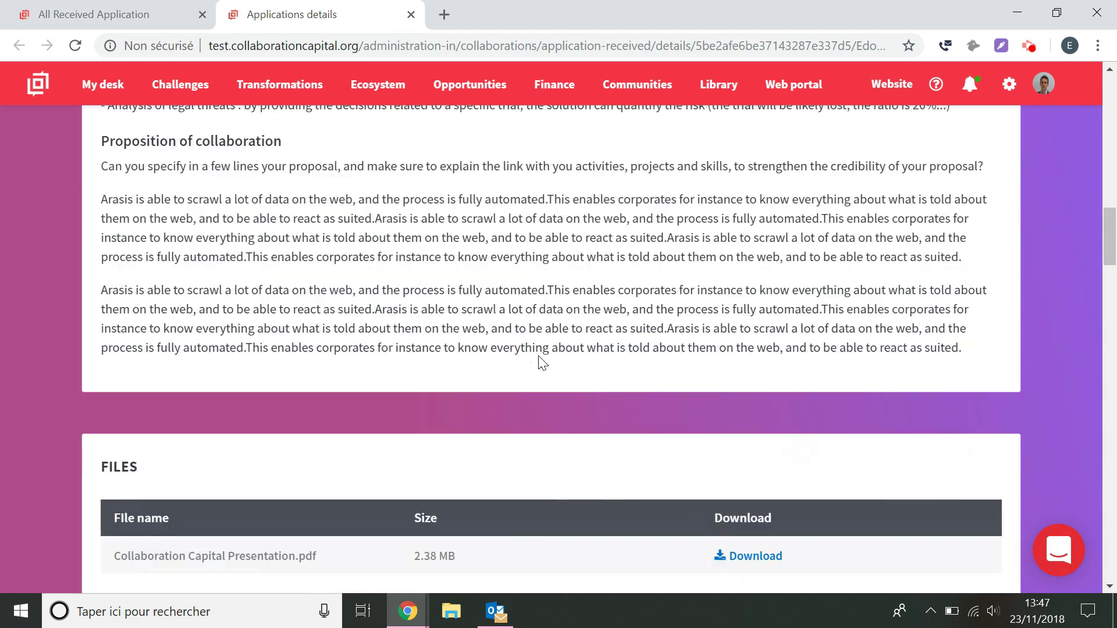
scroll(538, 354, "up", 9)
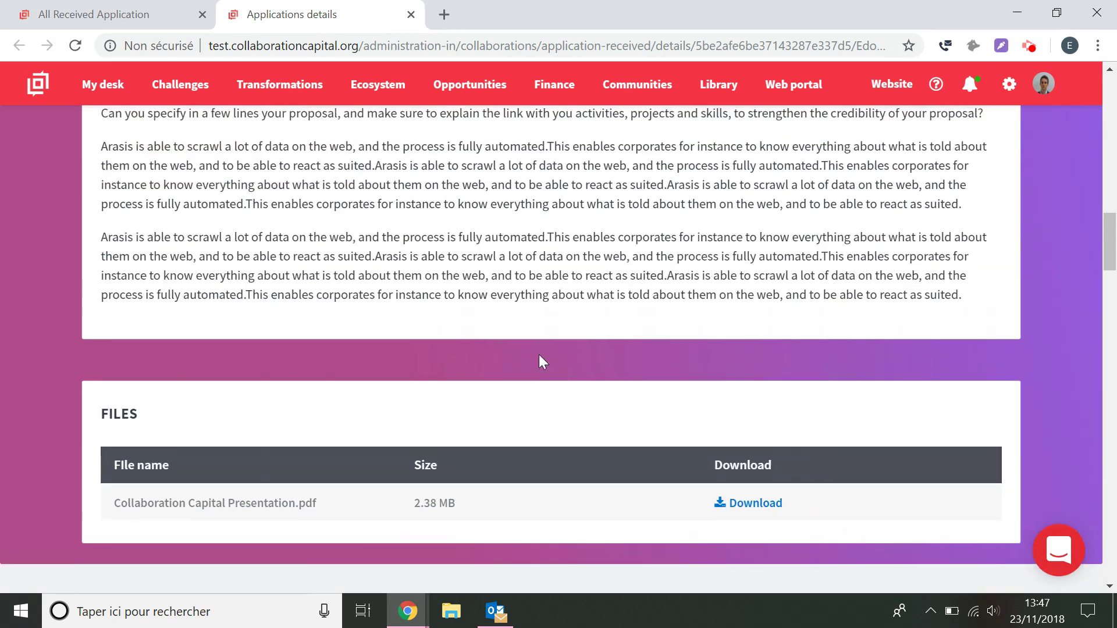
scroll(265, 302, "up", 6)
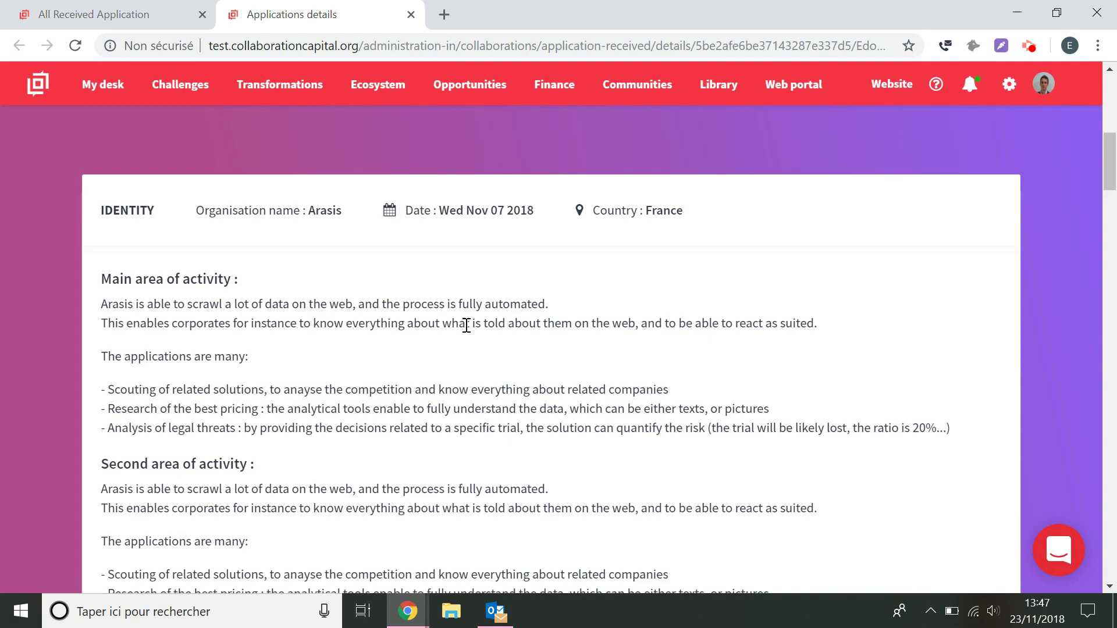
scroll(467, 326, "down", 15)
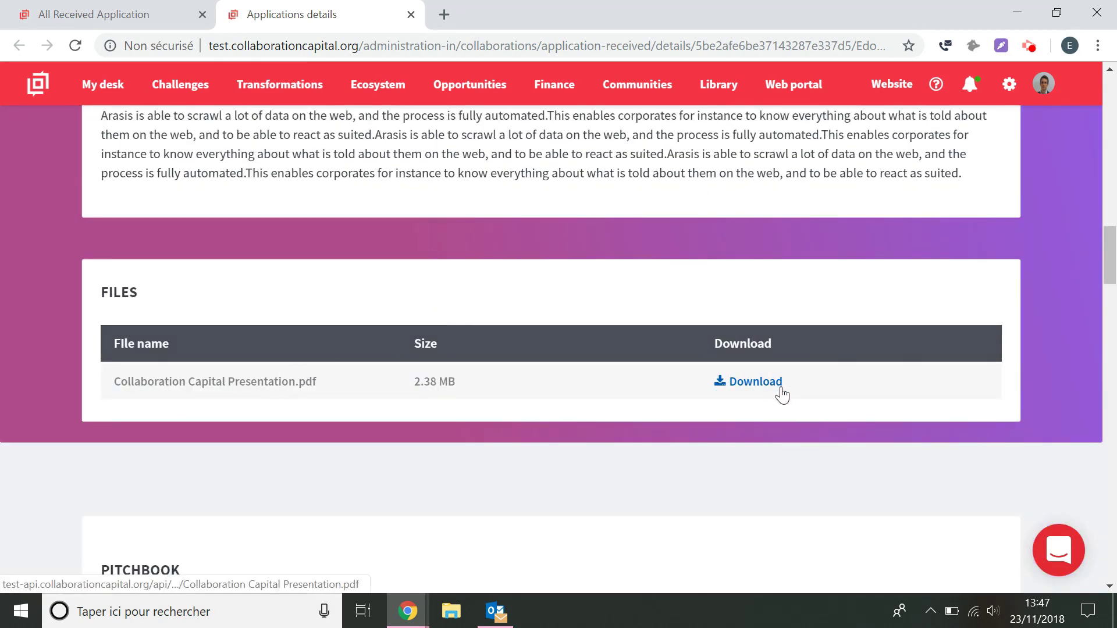
- Examine the Administration, Identity, Team and Activity description sections of the Arasis pitchbook
scroll(773, 387, "down", 4)
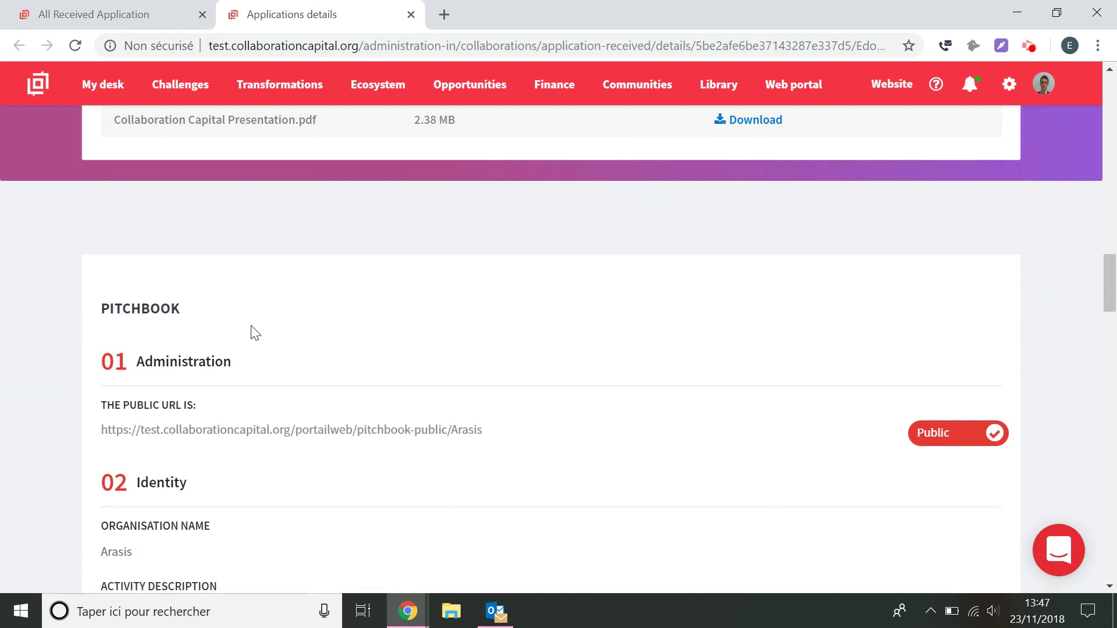
scroll(252, 331, "down", 4)
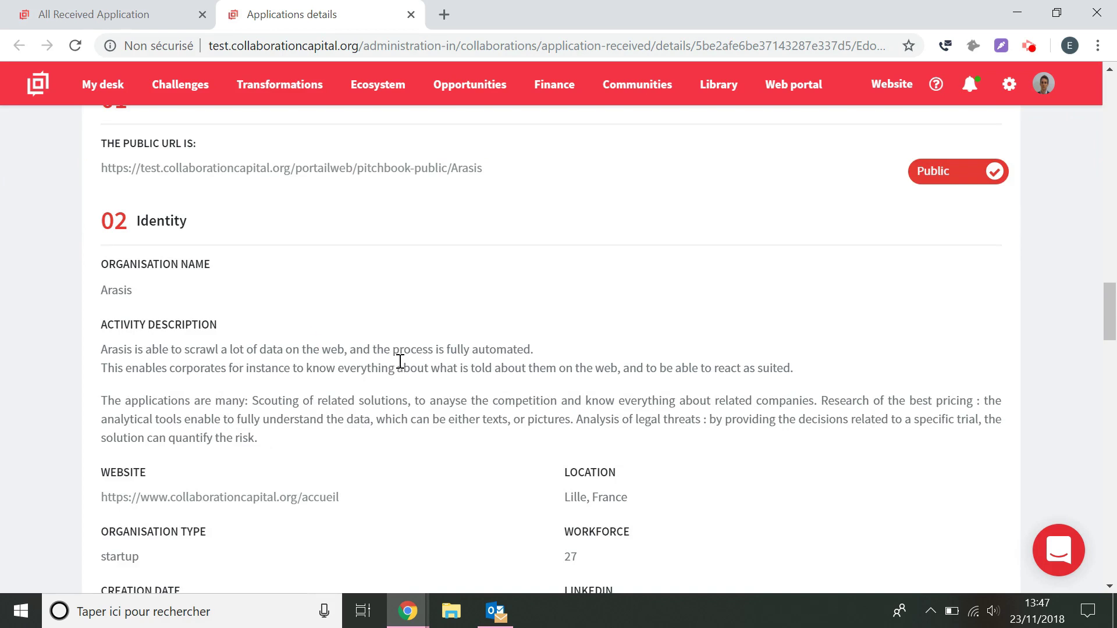
scroll(400, 361, "down", 7)
scroll(400, 363, "up", 7)
scroll(282, 374, "down", 8)
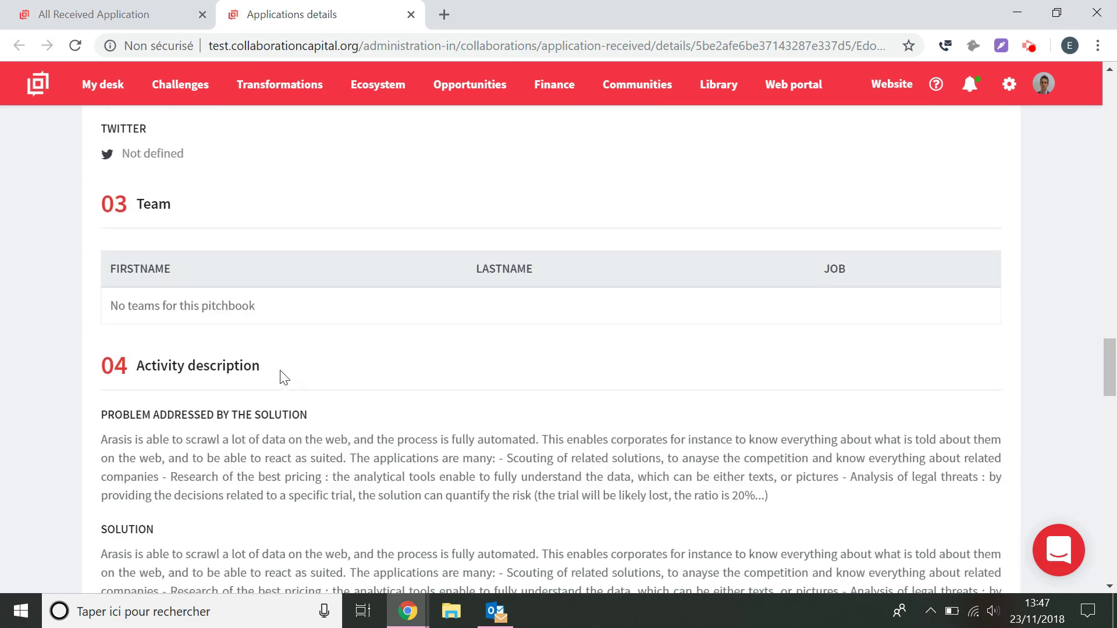
scroll(285, 376, "up", 4)
scroll(220, 368, "down", 7)
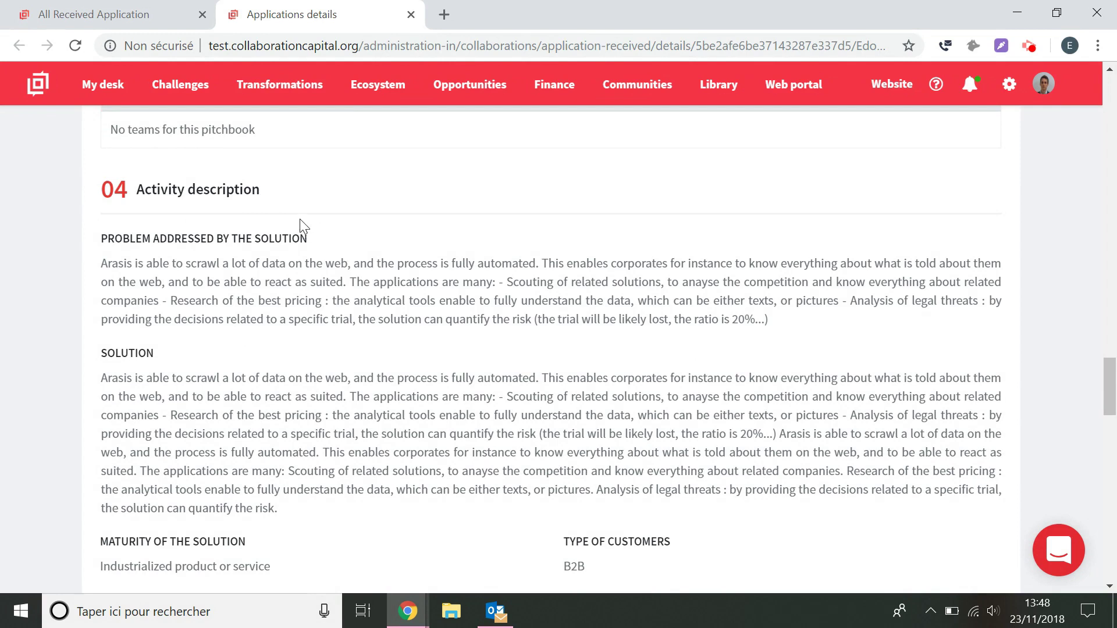
- Examine the pitchbook's Customer Feedback, Corporate Finance, Theme selection and Documentations sections, and return to the application's accept and refuse options
scroll(328, 294, "down", 9)
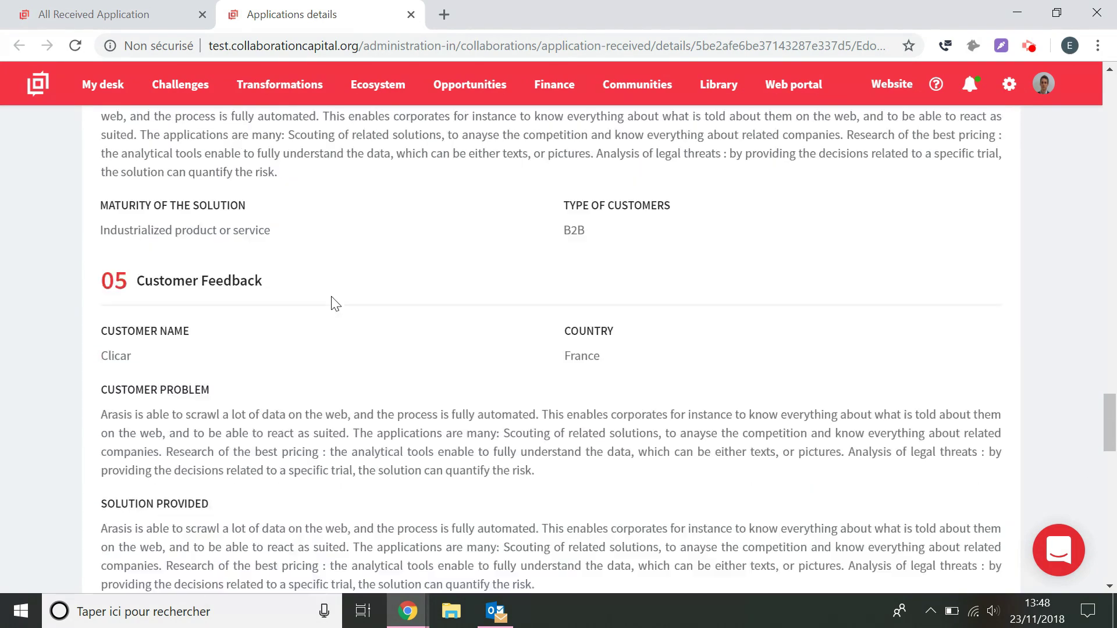
scroll(335, 280, "down", 2)
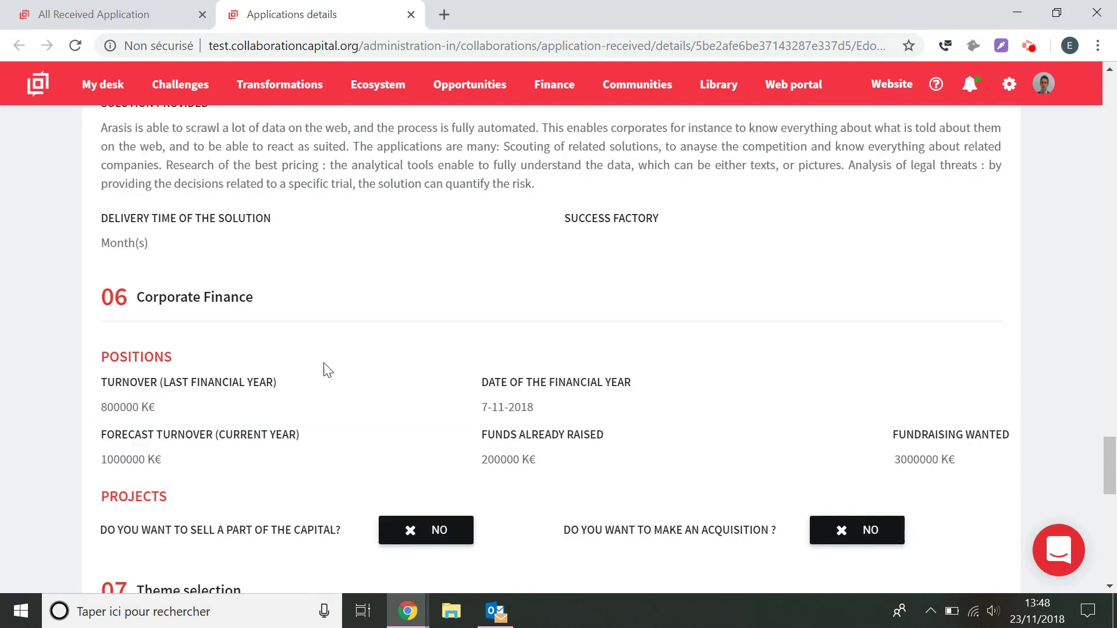
scroll(578, 403, "down", 6)
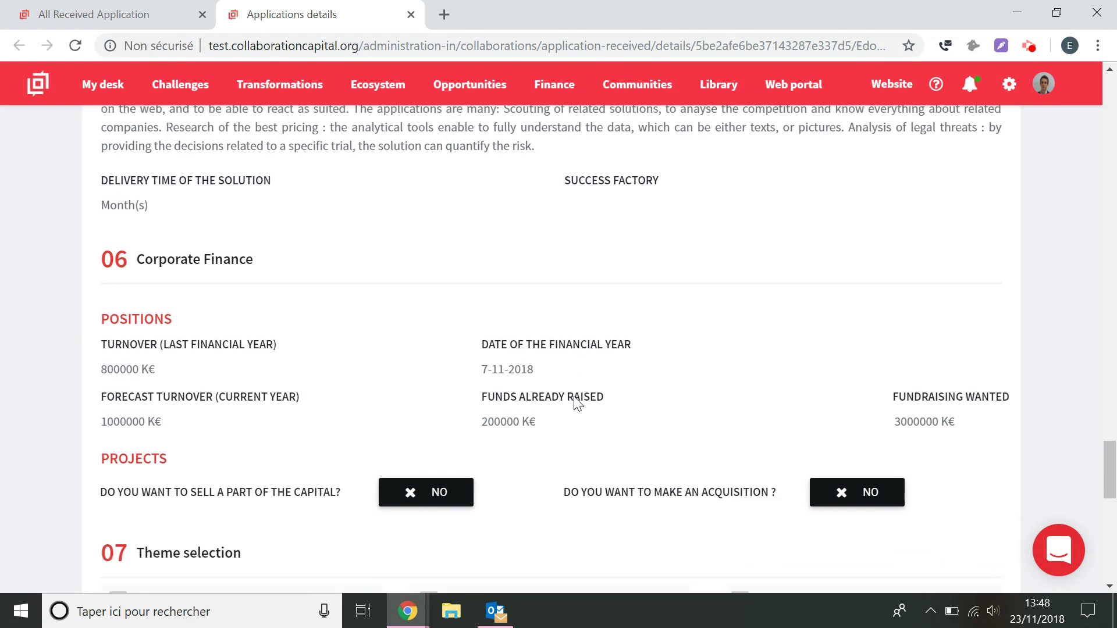
scroll(578, 403, "down", 3)
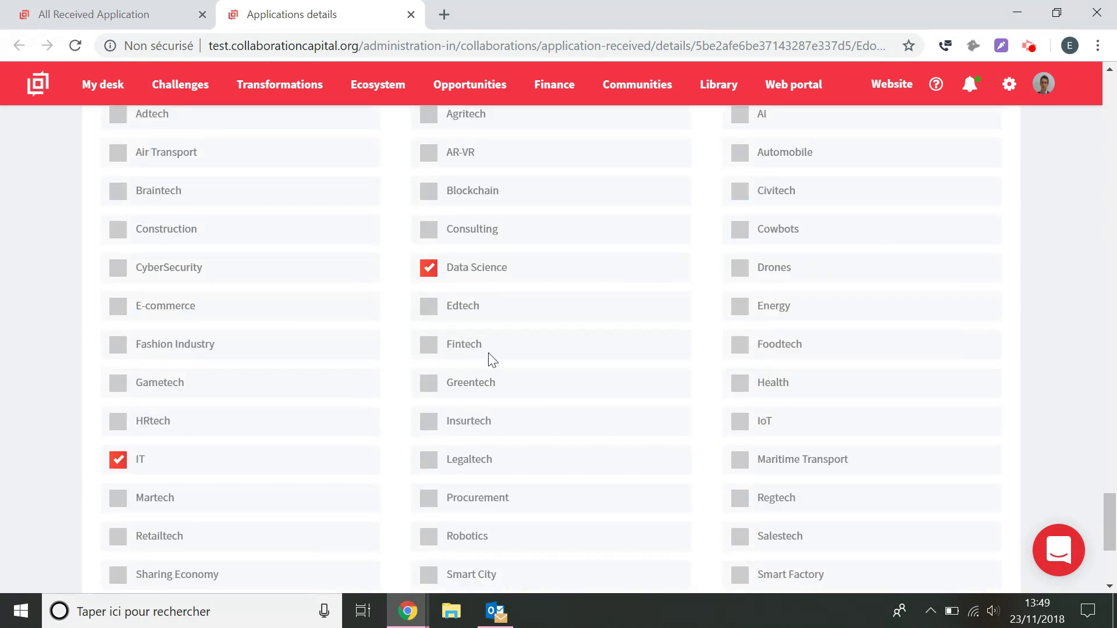
scroll(494, 362, "down", 5)
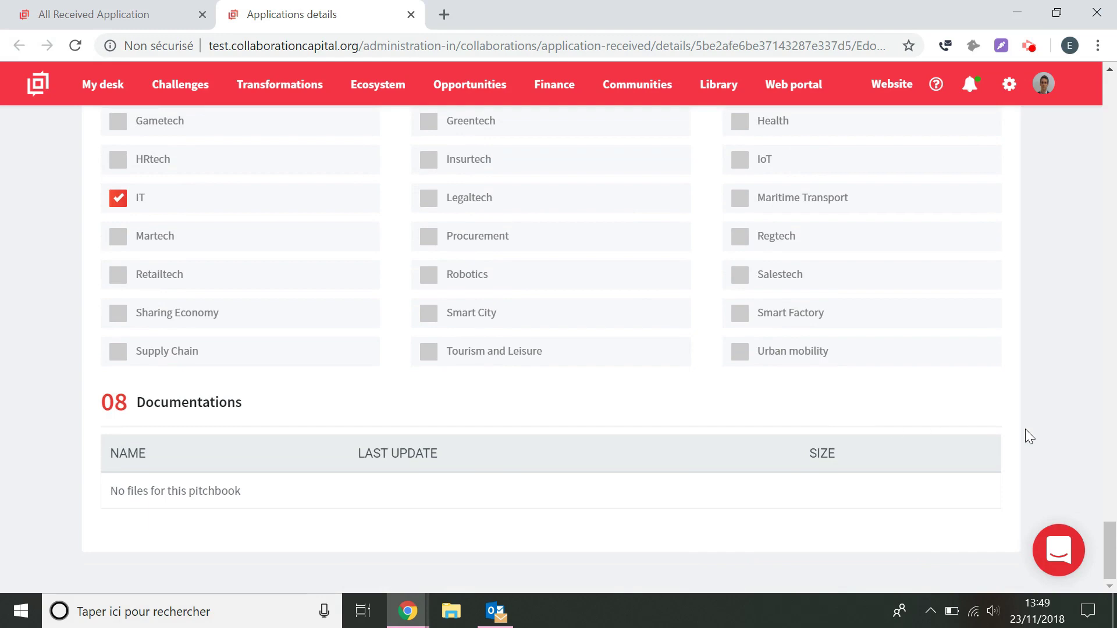
left_click_drag(1115, 573, 1079, 139)
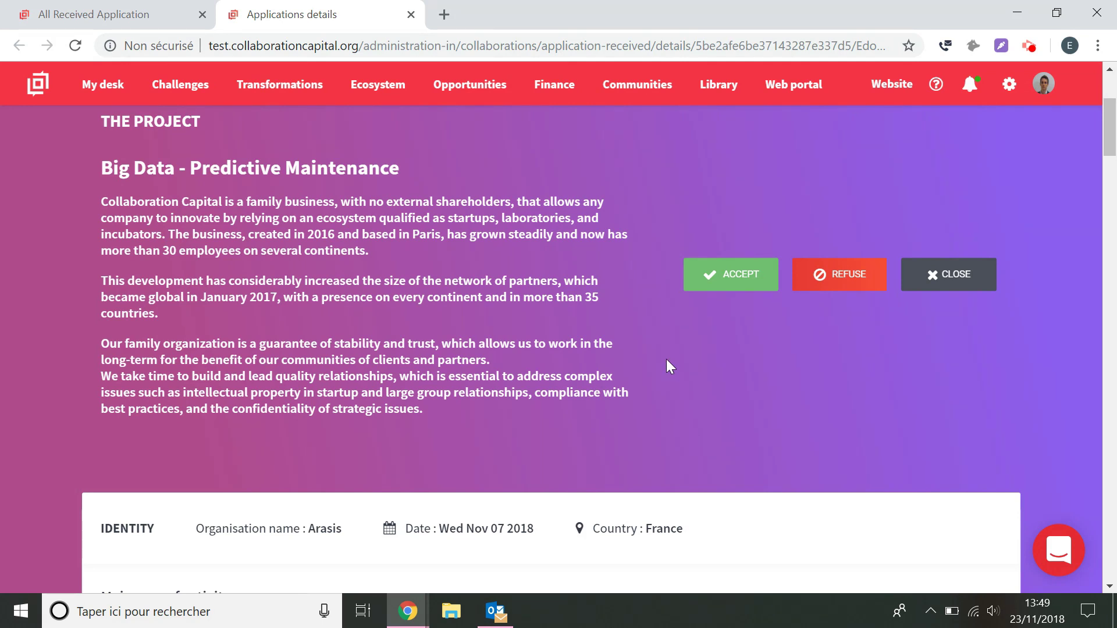
- Go back to the collaborations list and open the Databiz collaboration within Big Data - Predictive Maintenance
left_click(115, 7)
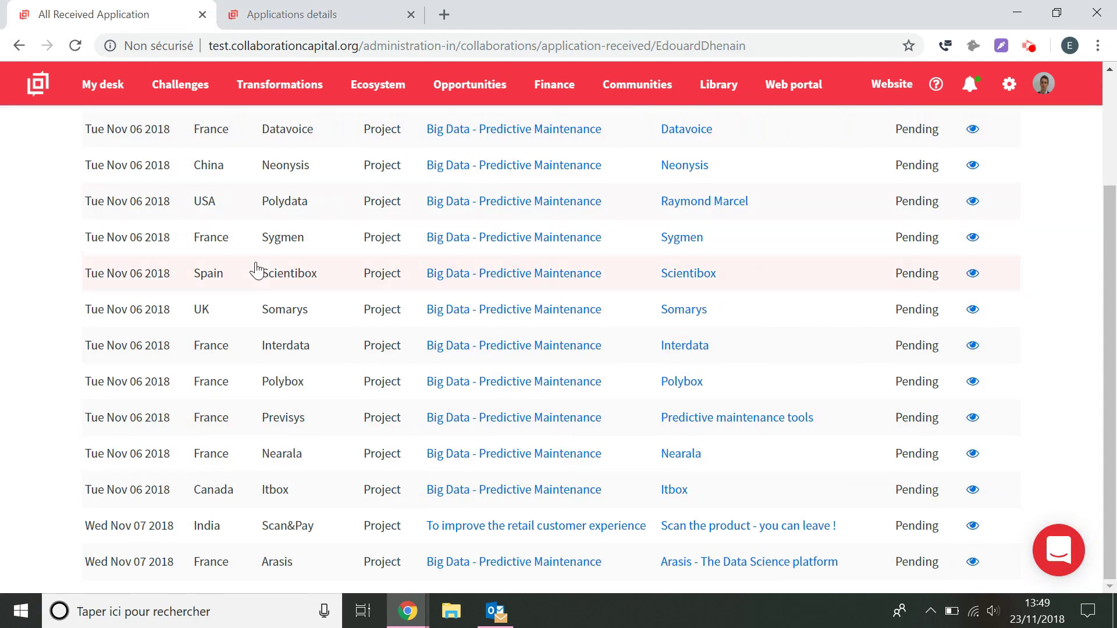
scroll(265, 273, "up", 2)
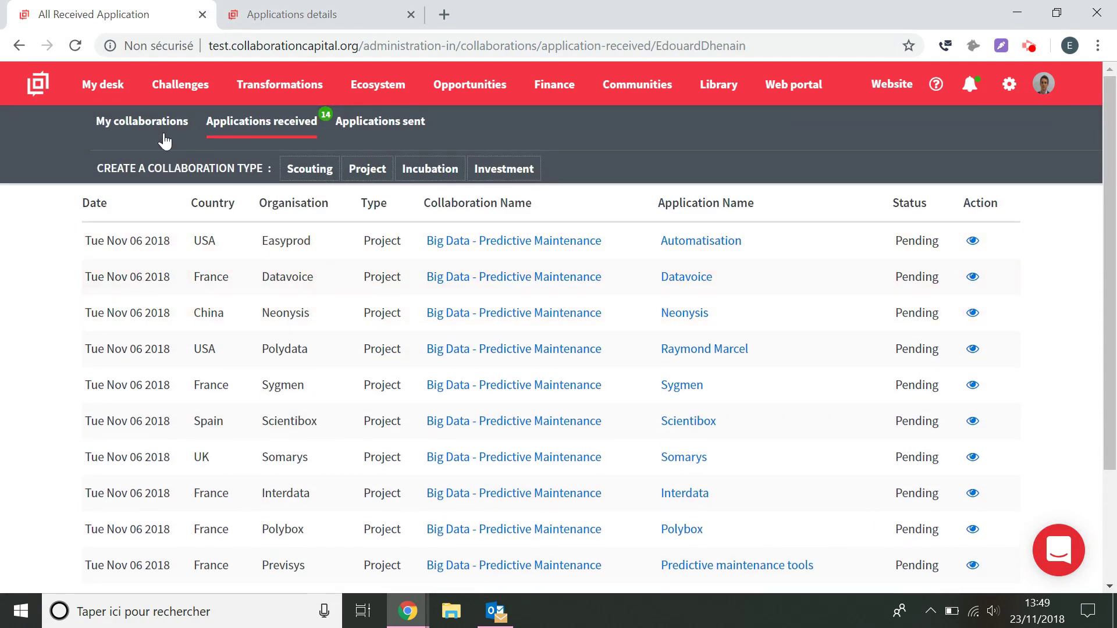
left_click(145, 122)
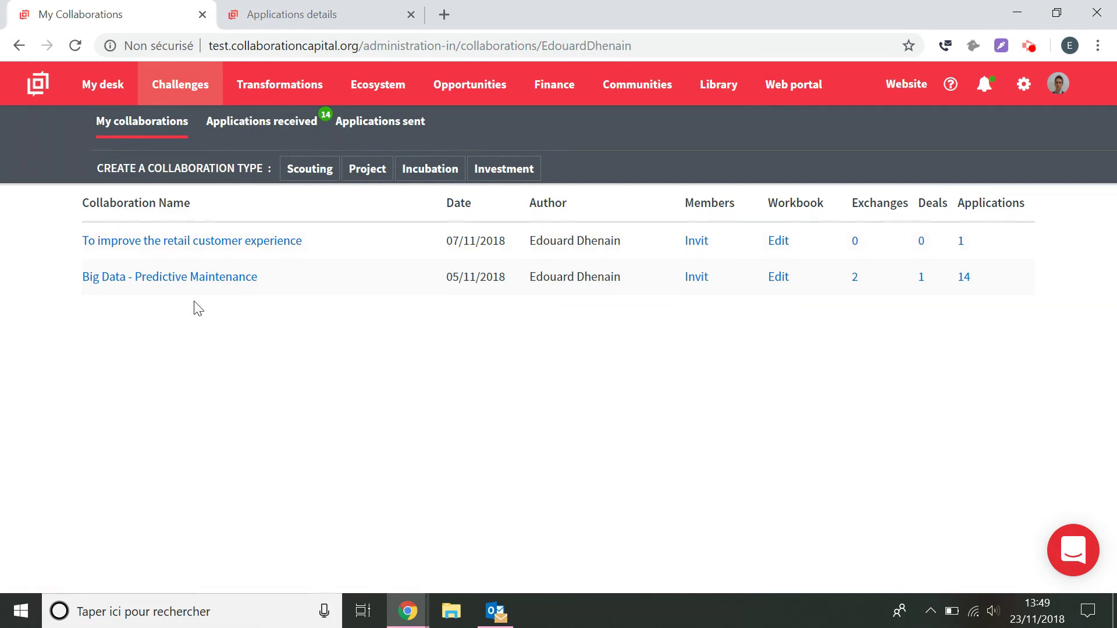
left_click(189, 278)
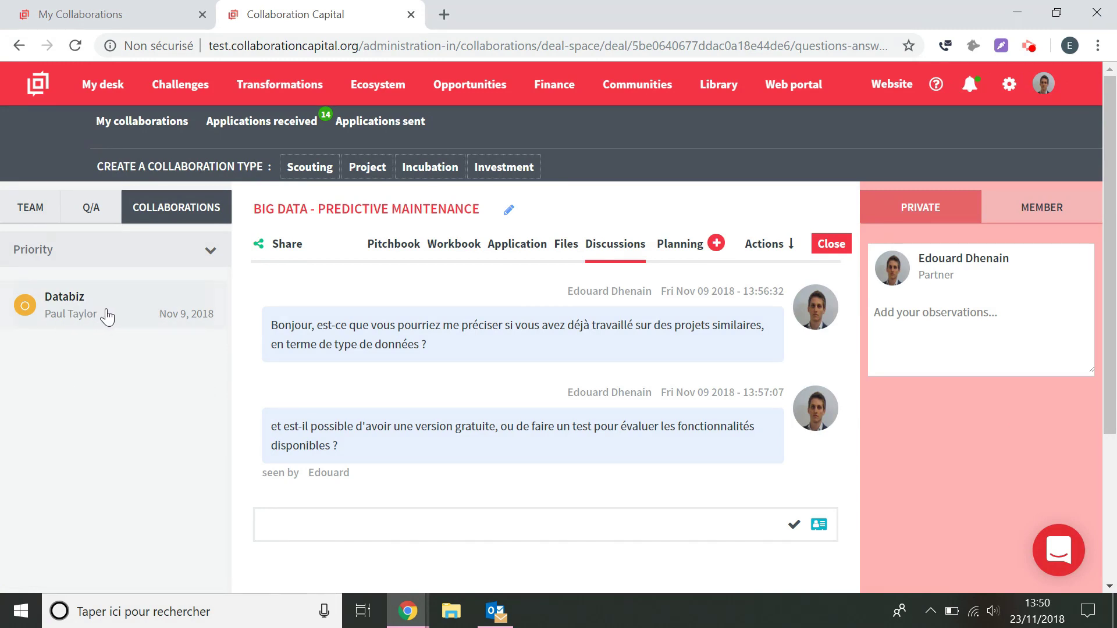
left_click(135, 329)
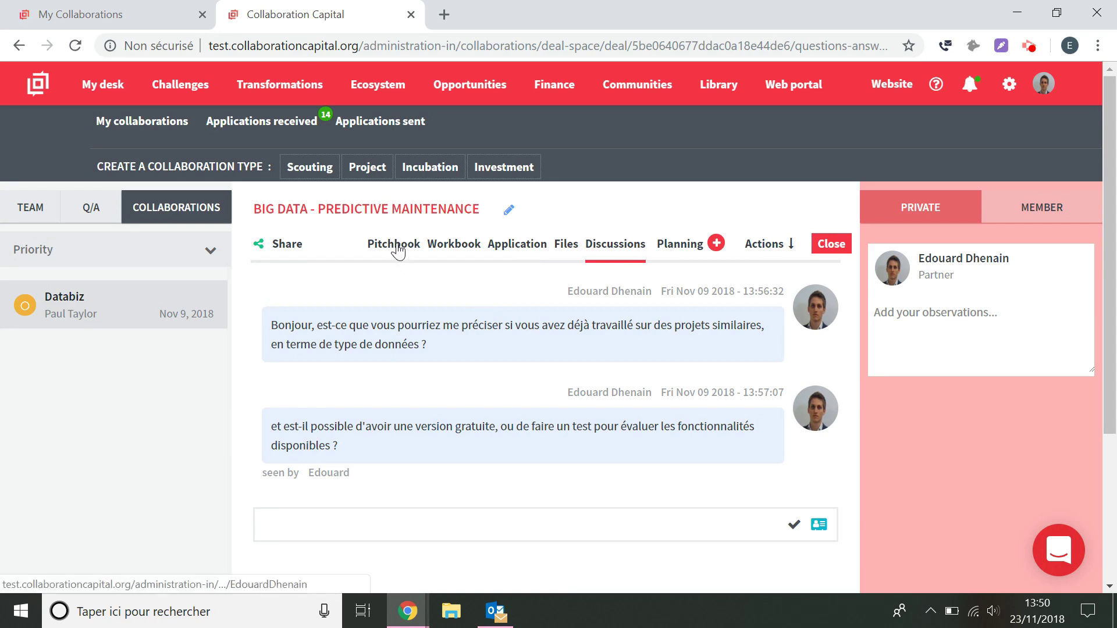
- Examine the project workbook and the full Databiz application in the deal space
left_click(460, 249)
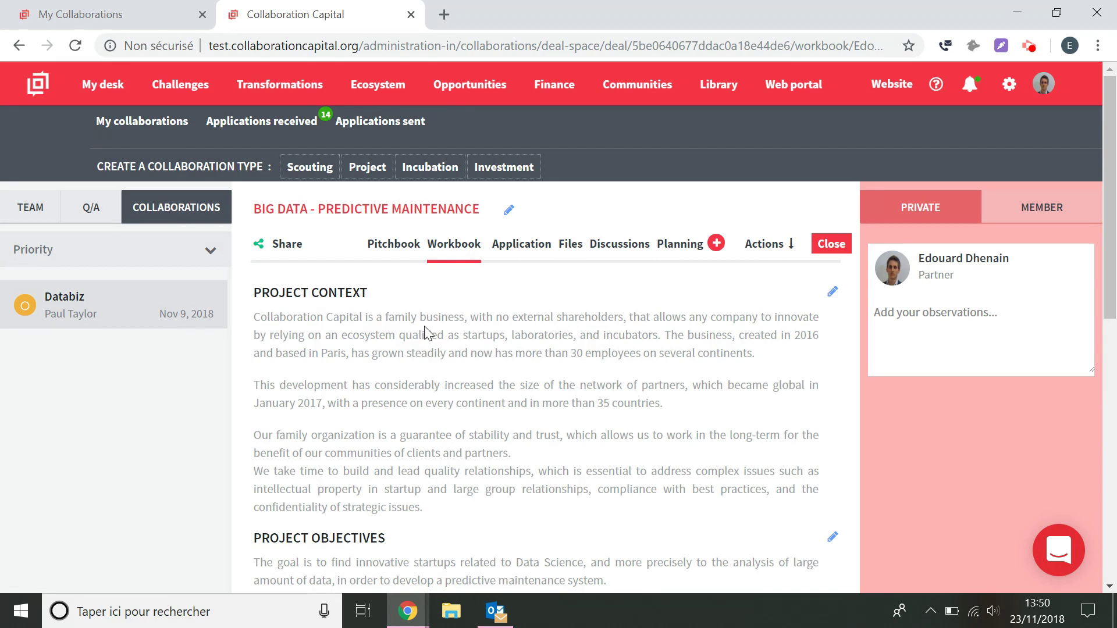
left_click(522, 257)
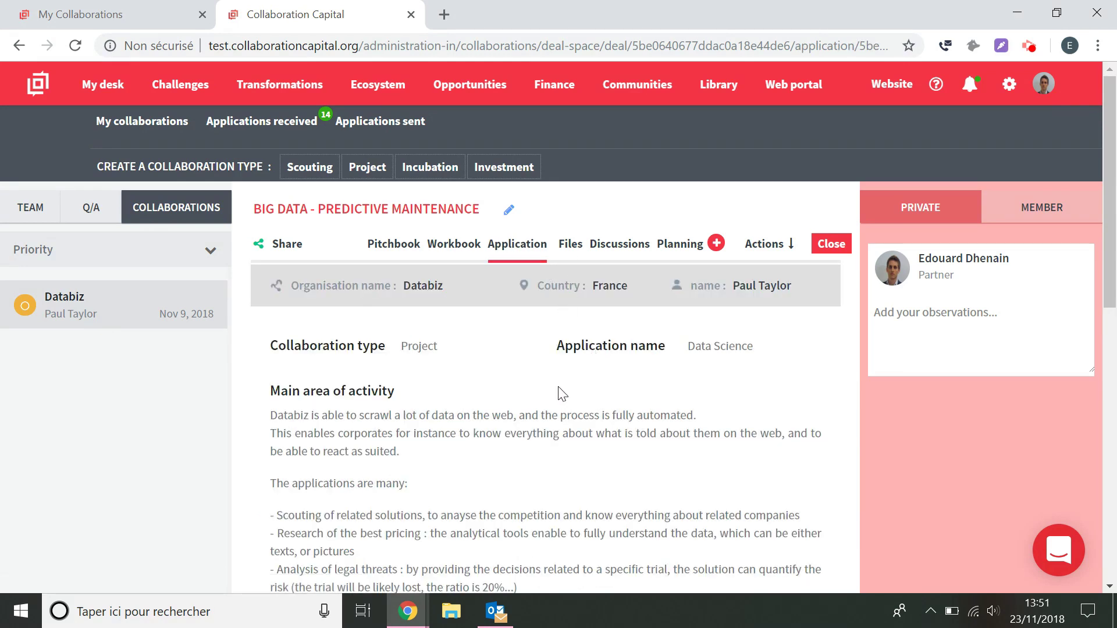
scroll(559, 388, "down", 8)
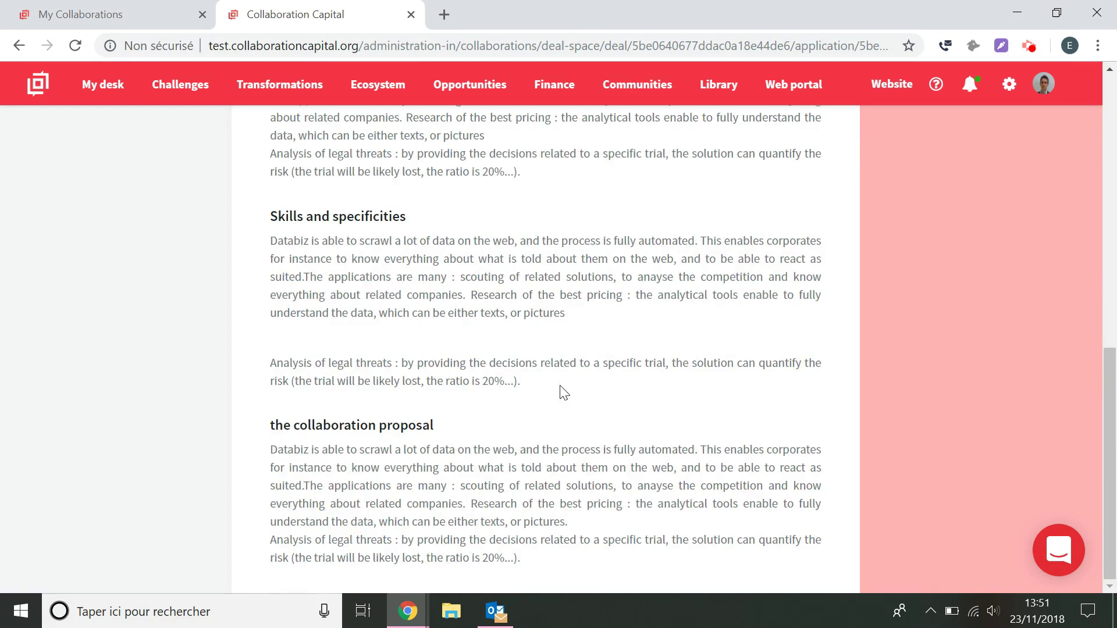
scroll(561, 389, "up", 8)
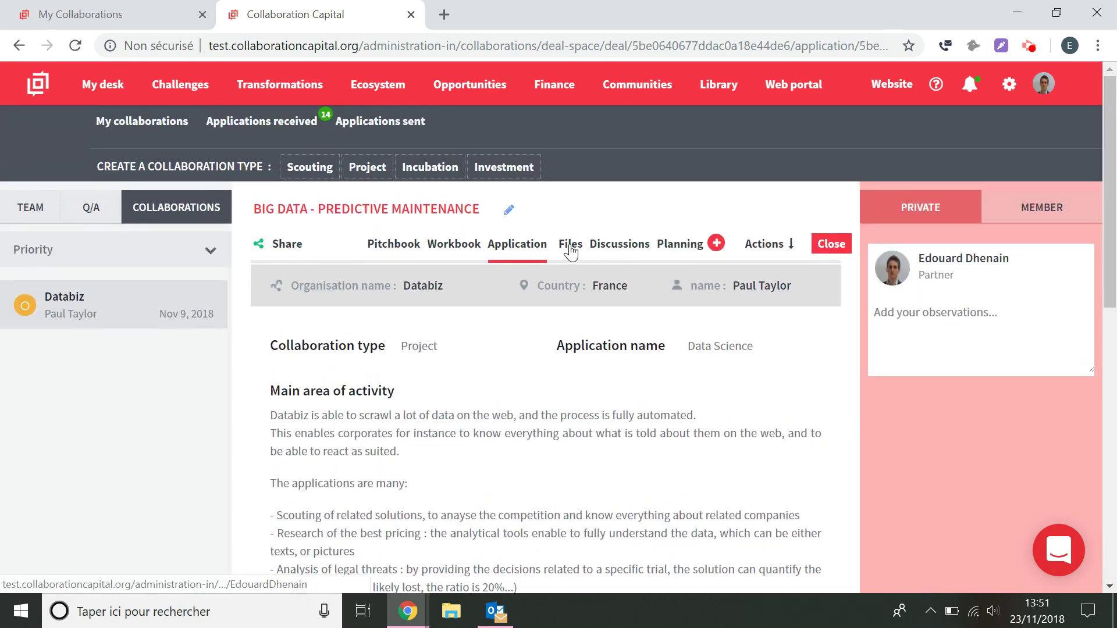
- View the Databiz collaboration's files and discussions, and activate the private observations field
left_click(573, 250)
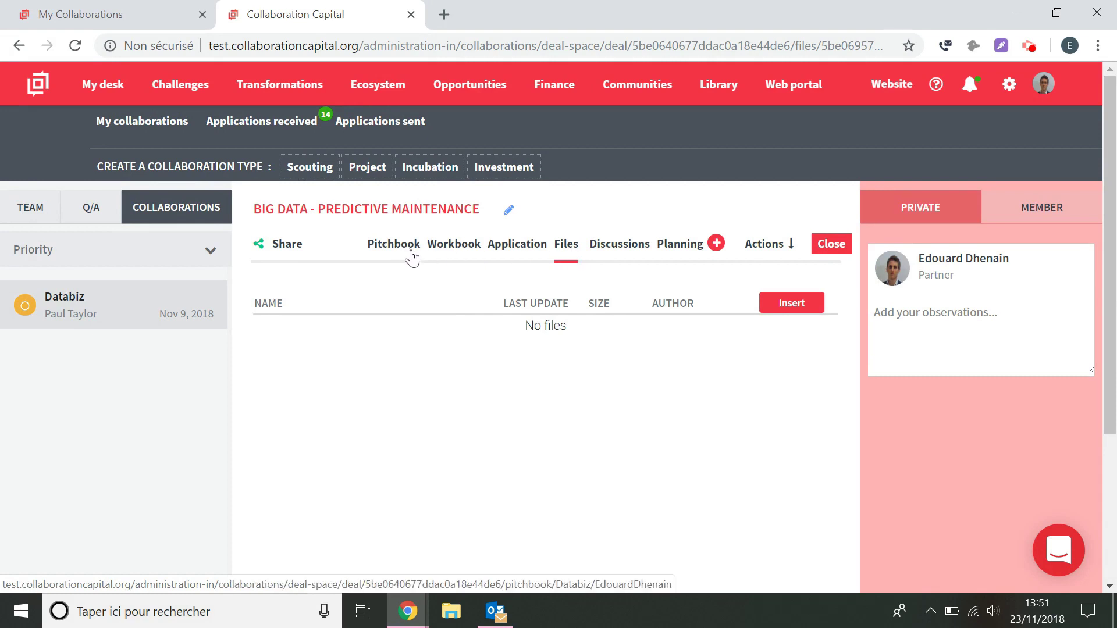
left_click(626, 256)
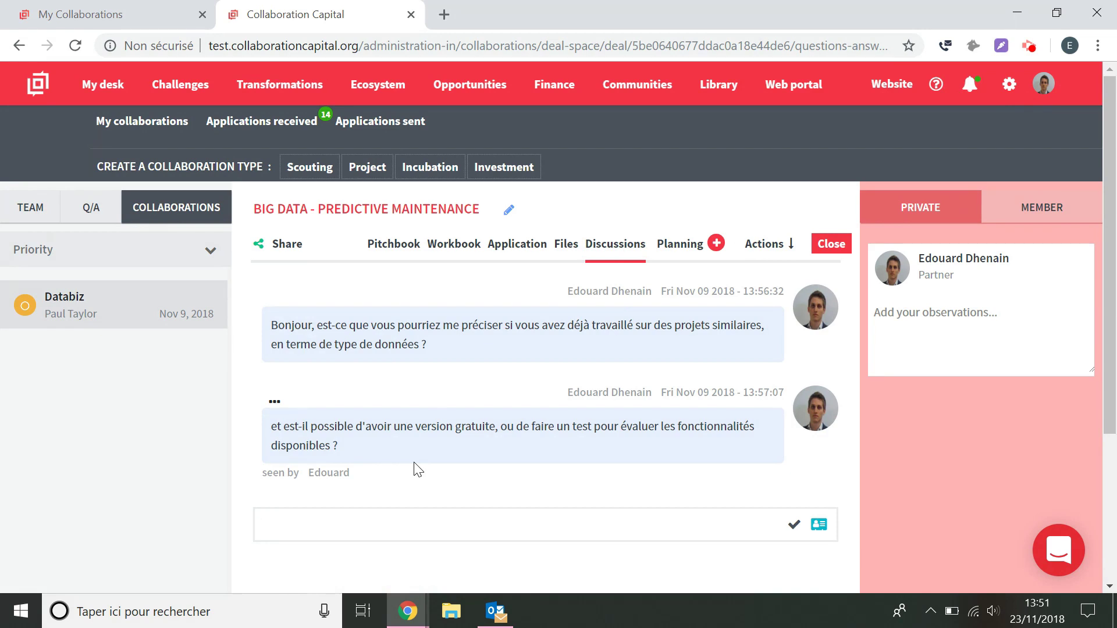
left_click(915, 334)
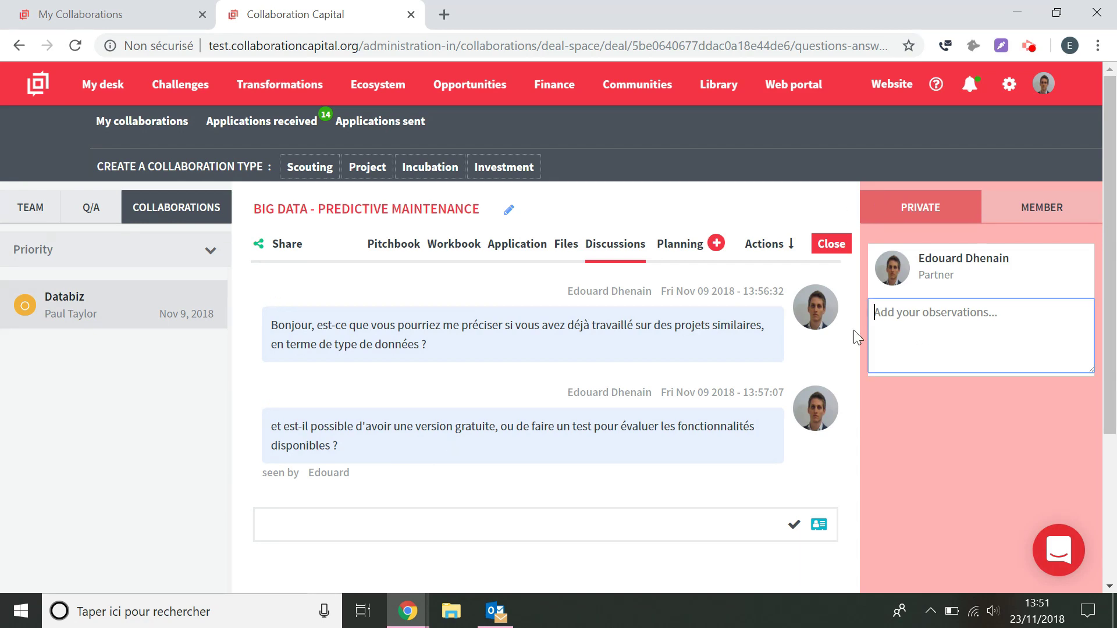